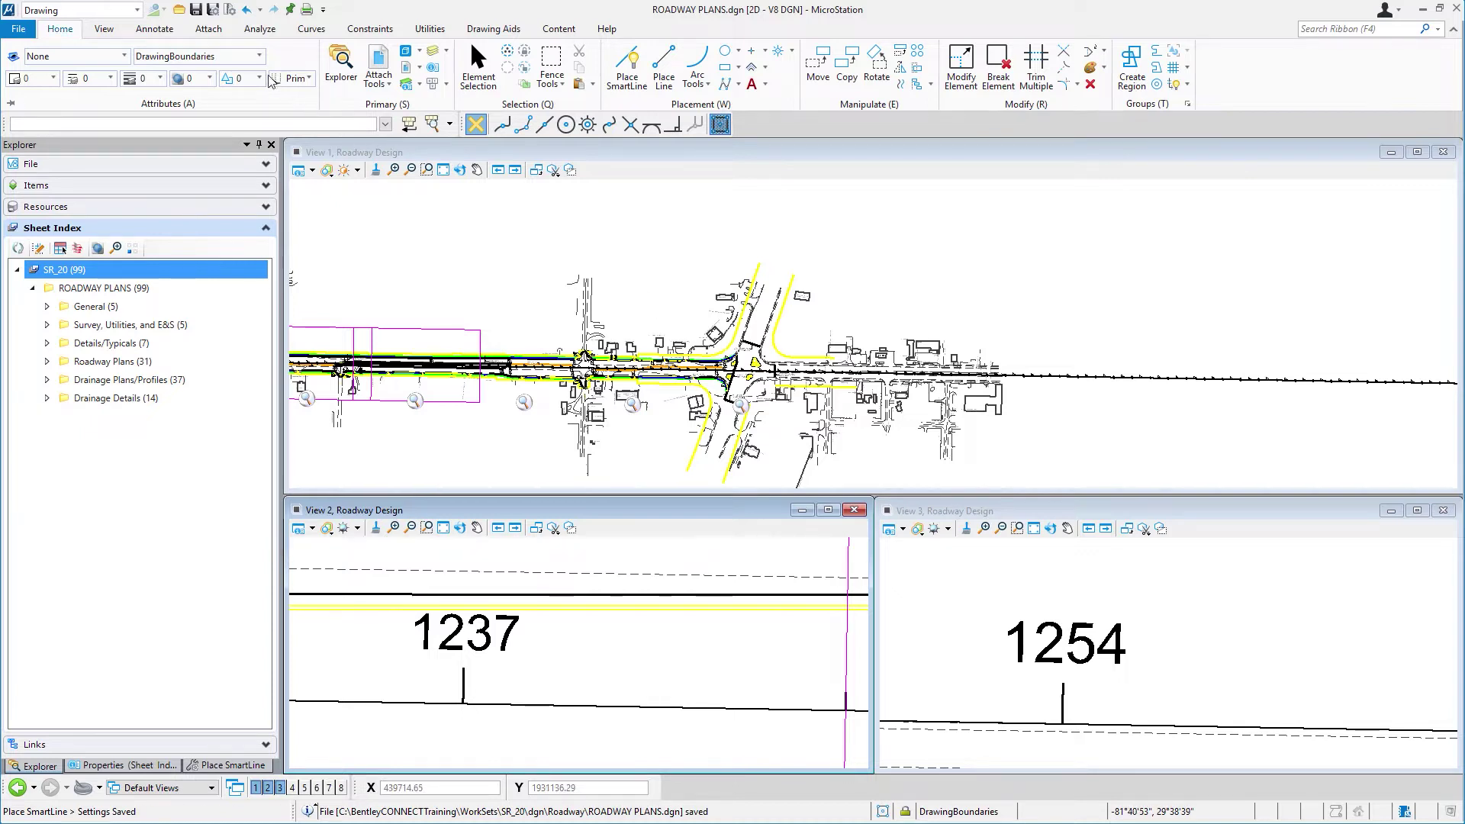
- Start Place Named Boundary from the View tab, in By Length mode with length 700
left_click(105, 29)
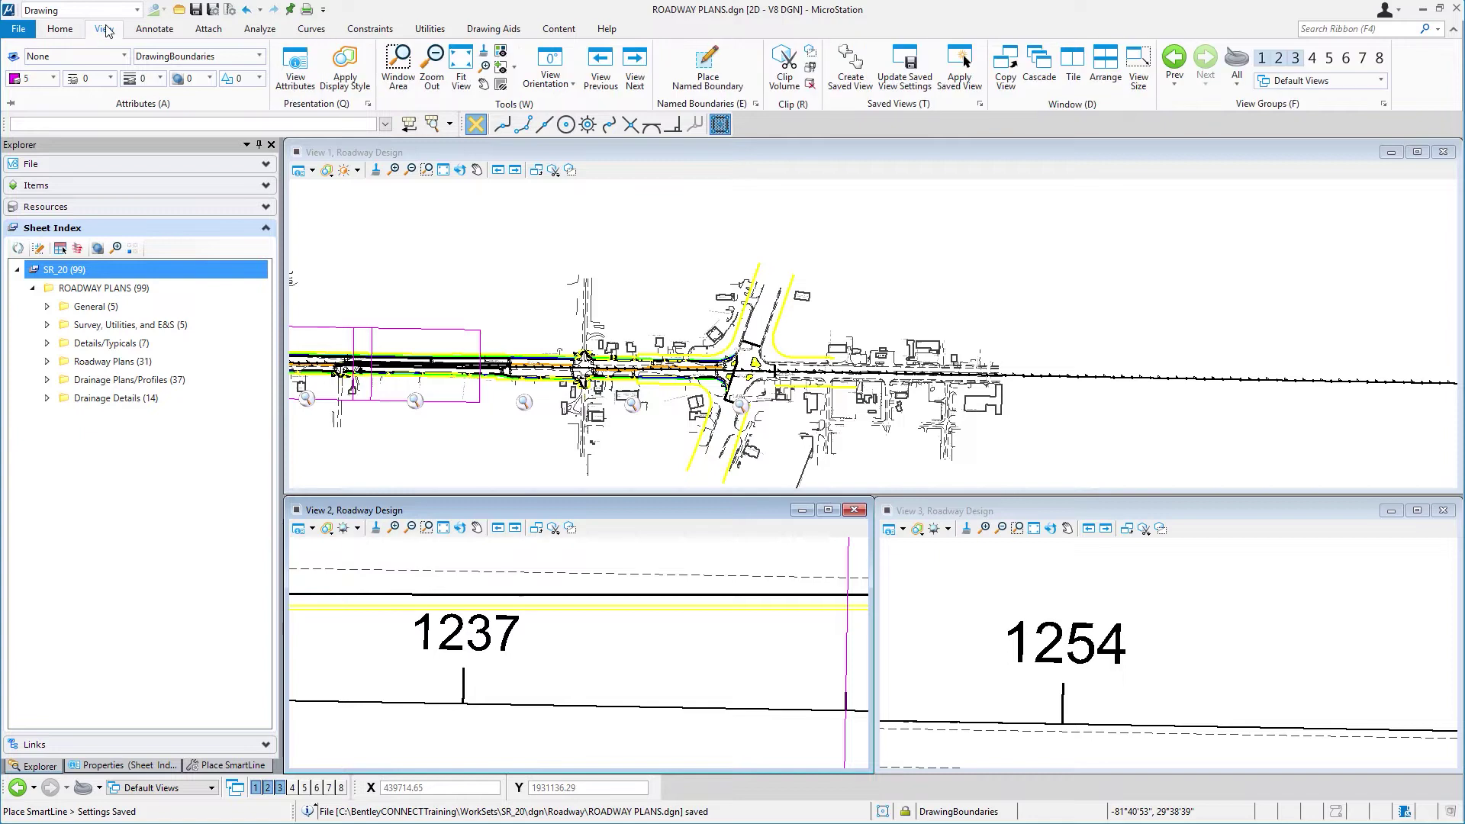
left_click(721, 78)
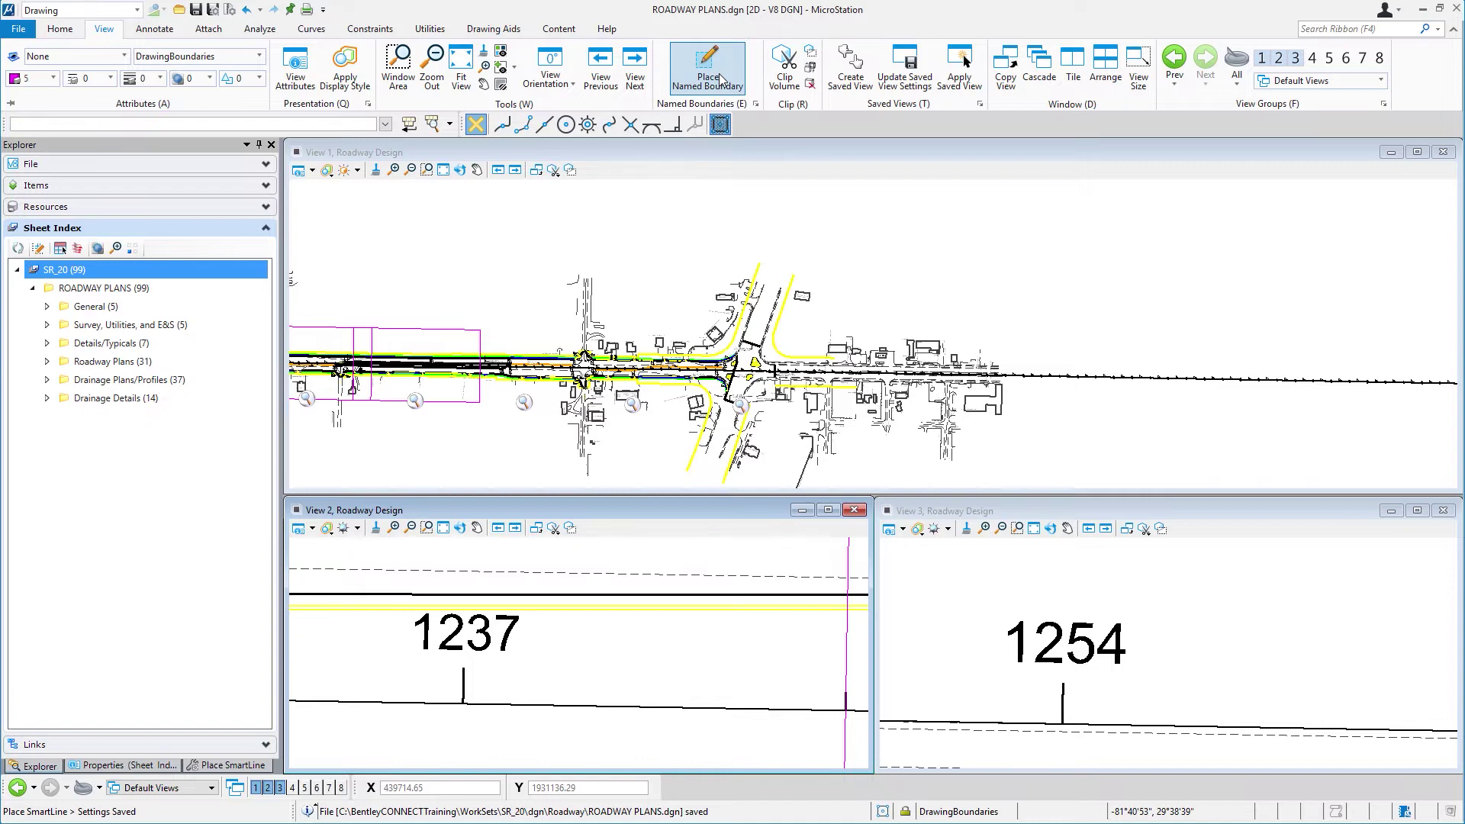
- Place 'Roadway Plans' boundaries in the Roadway Plans group along the path from station 1237 to 1254
left_click(710, 73)
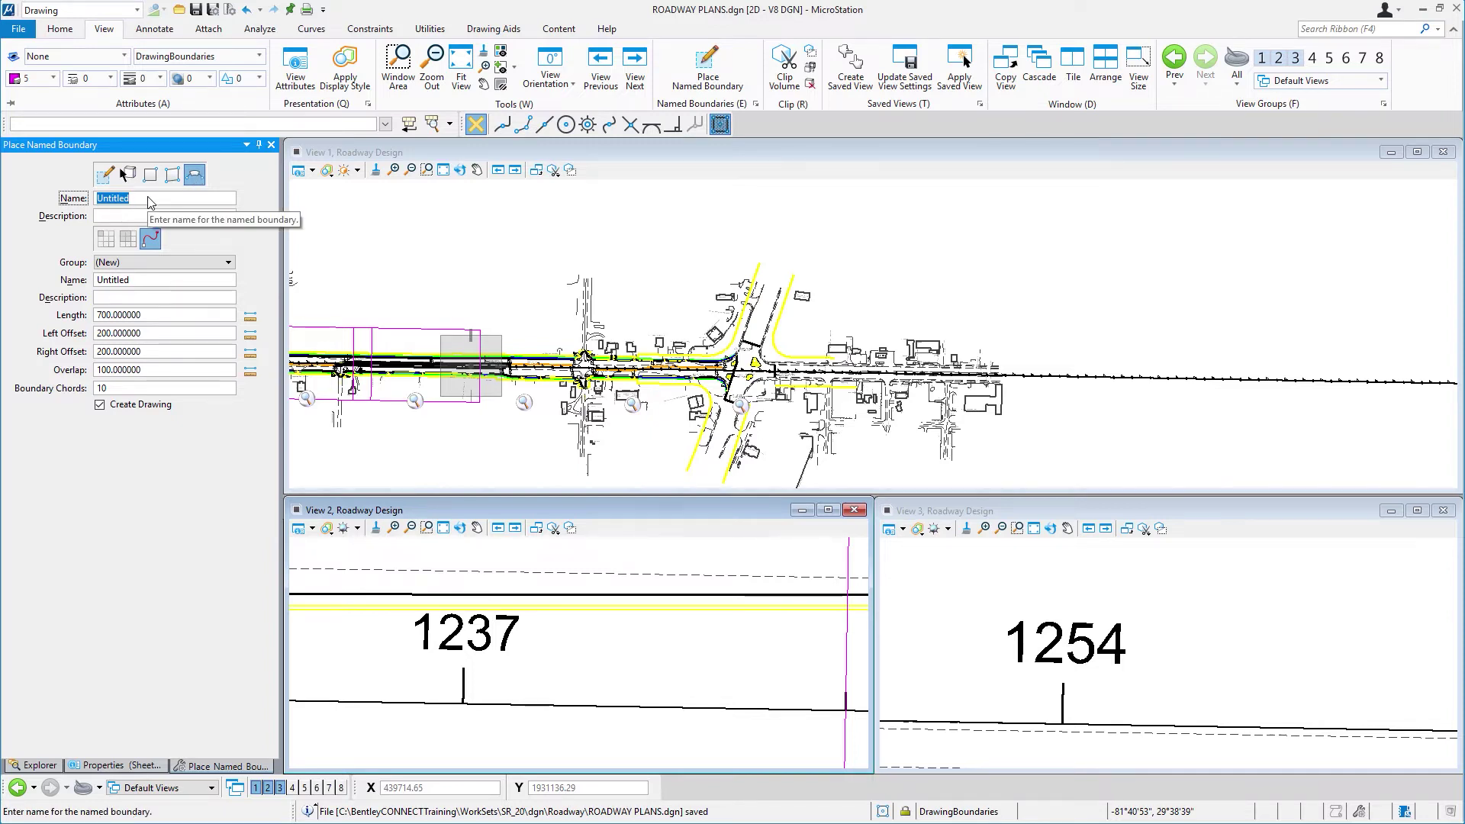
type("R")
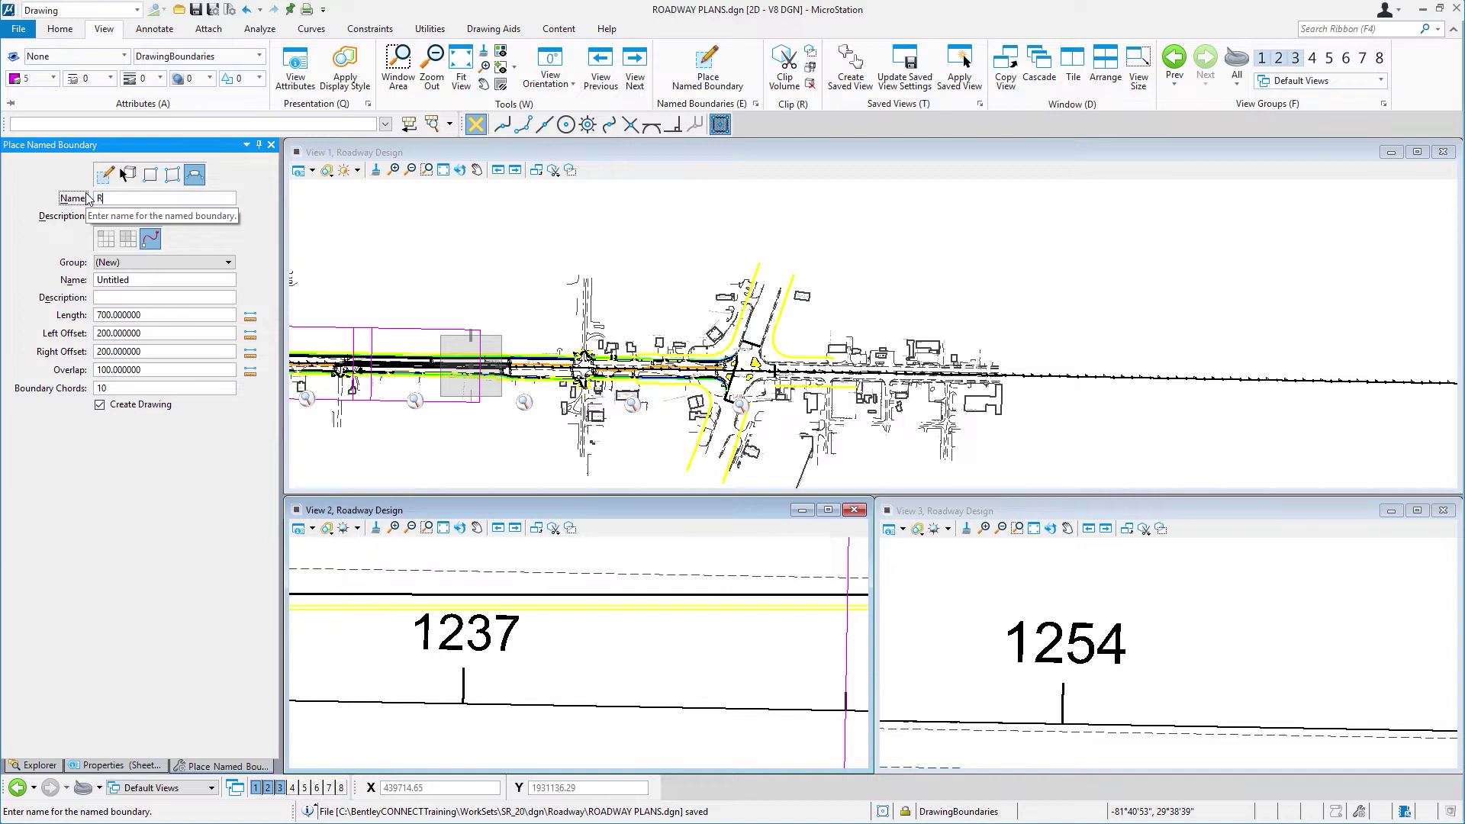
type("oadway Plans")
key("Tab")
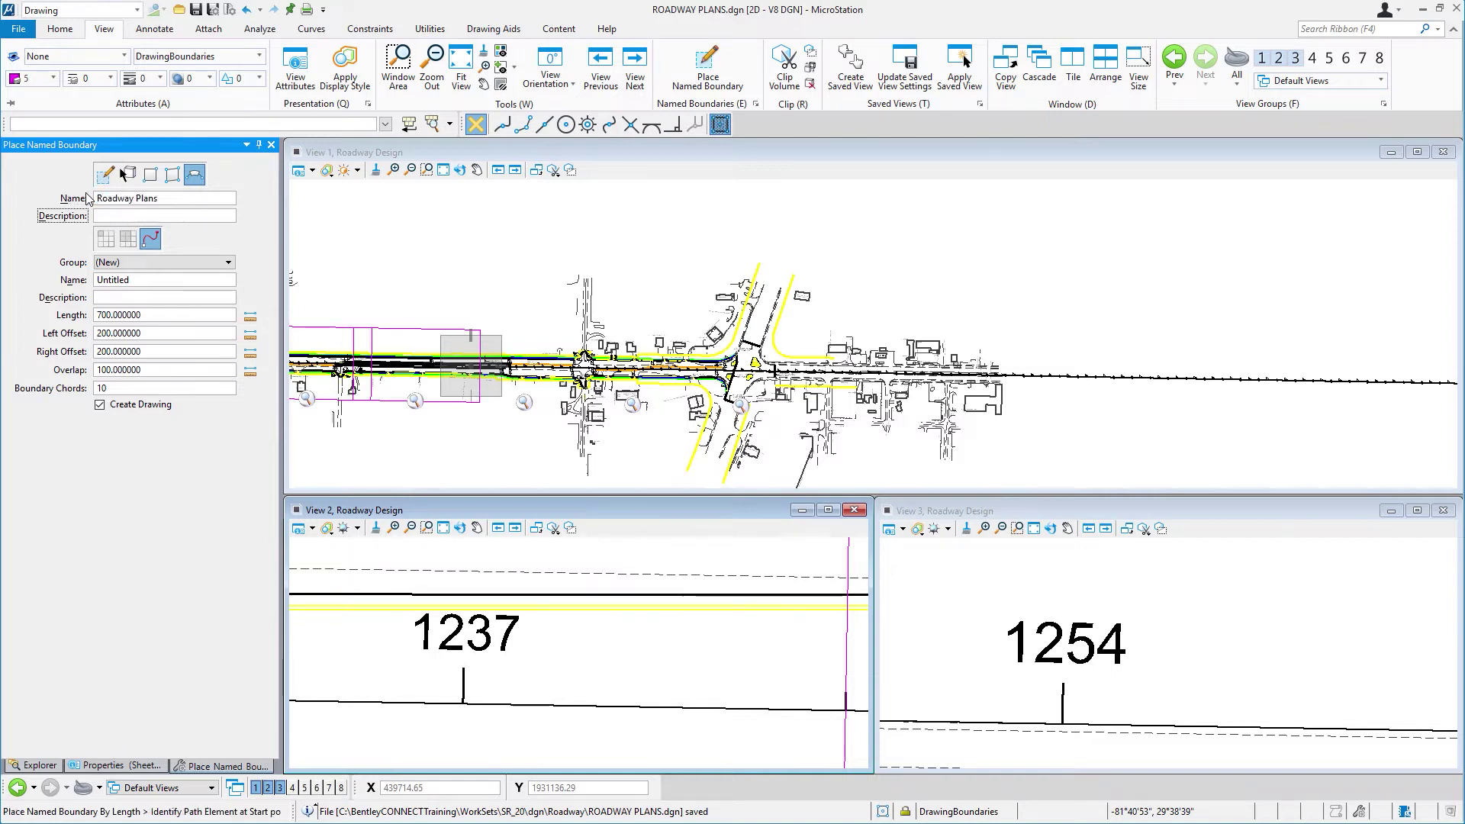
left_click(153, 262)
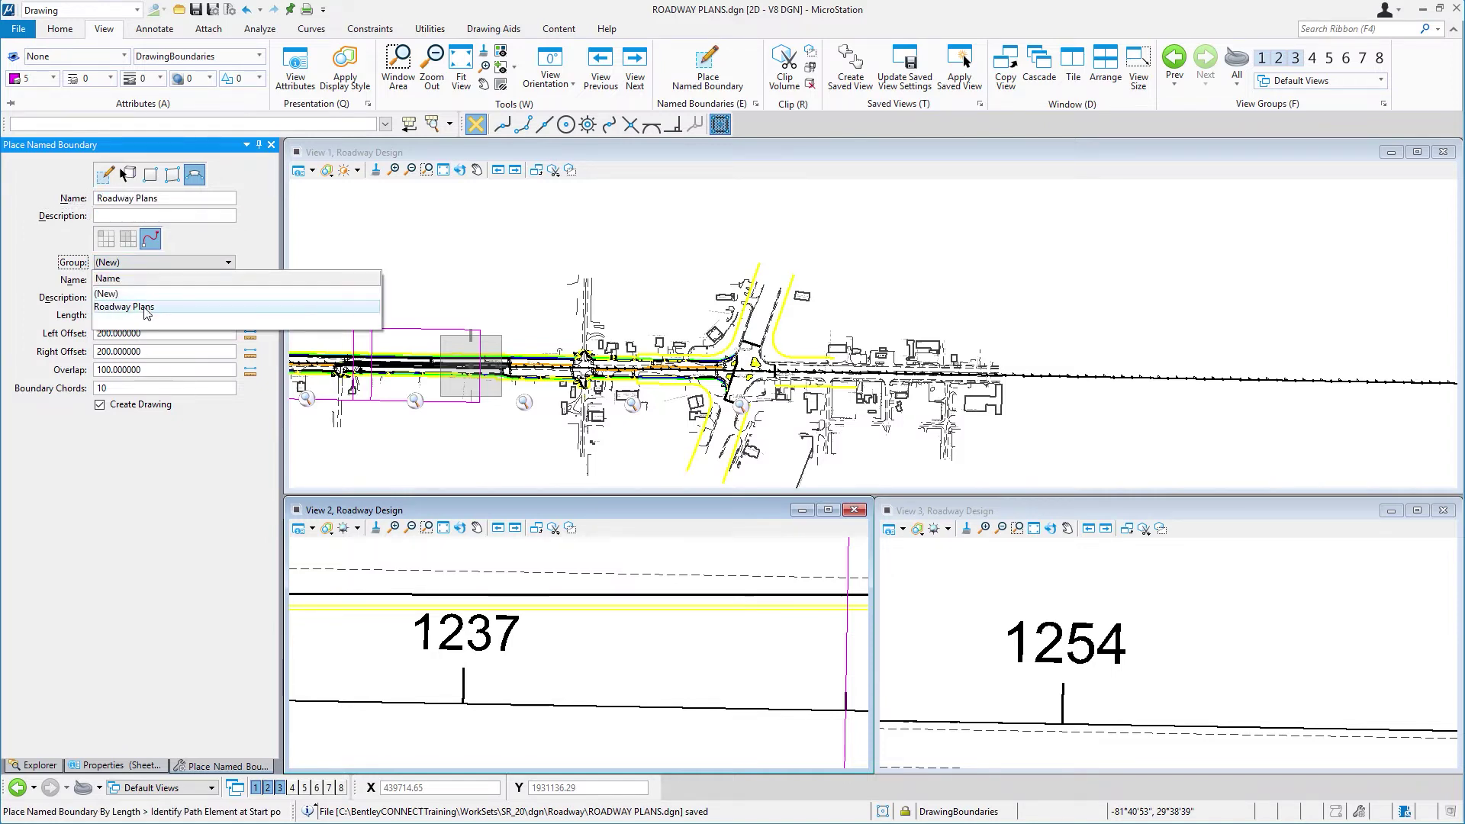
left_click(145, 307)
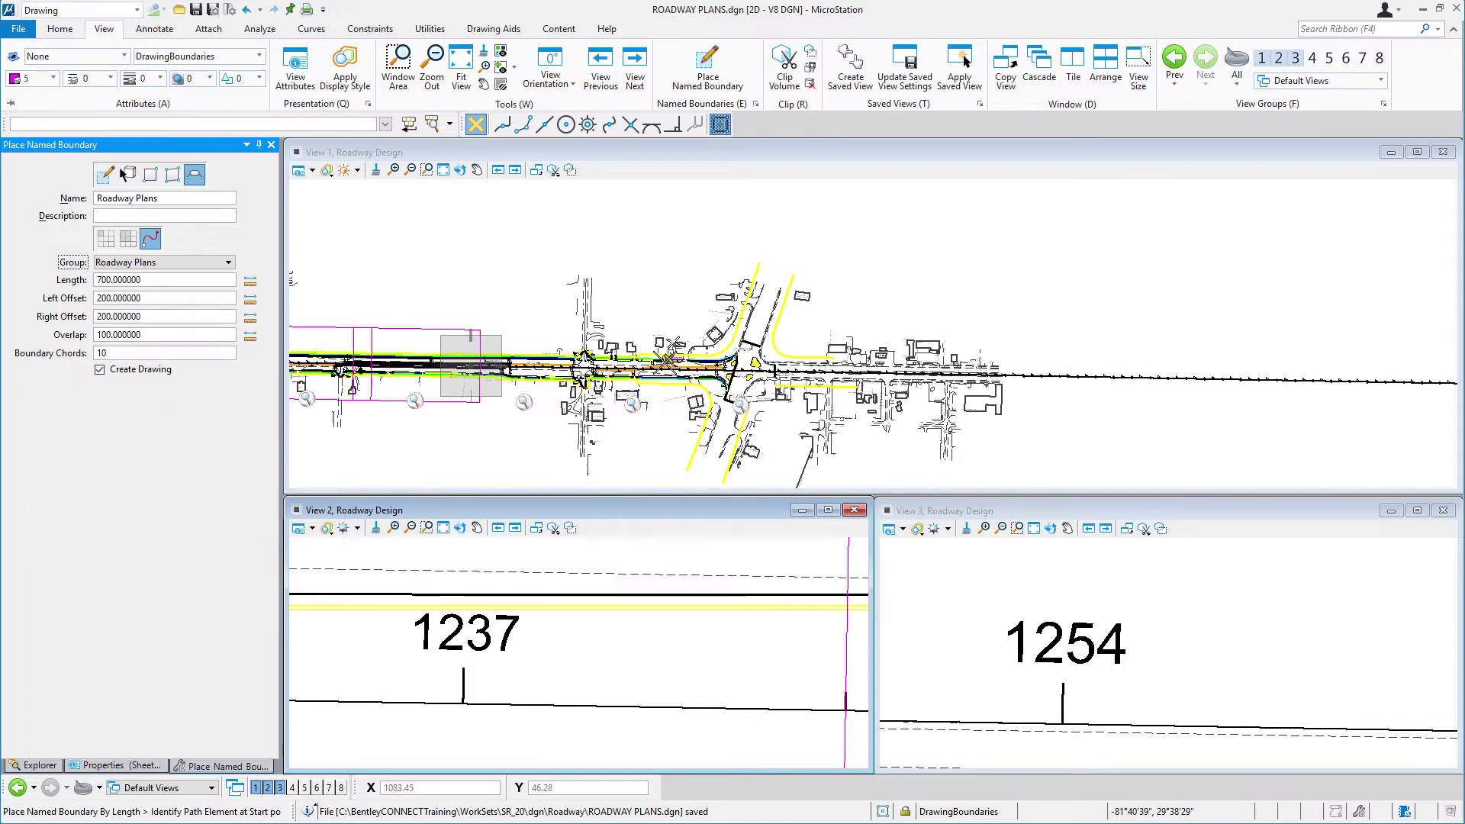
left_click(464, 700)
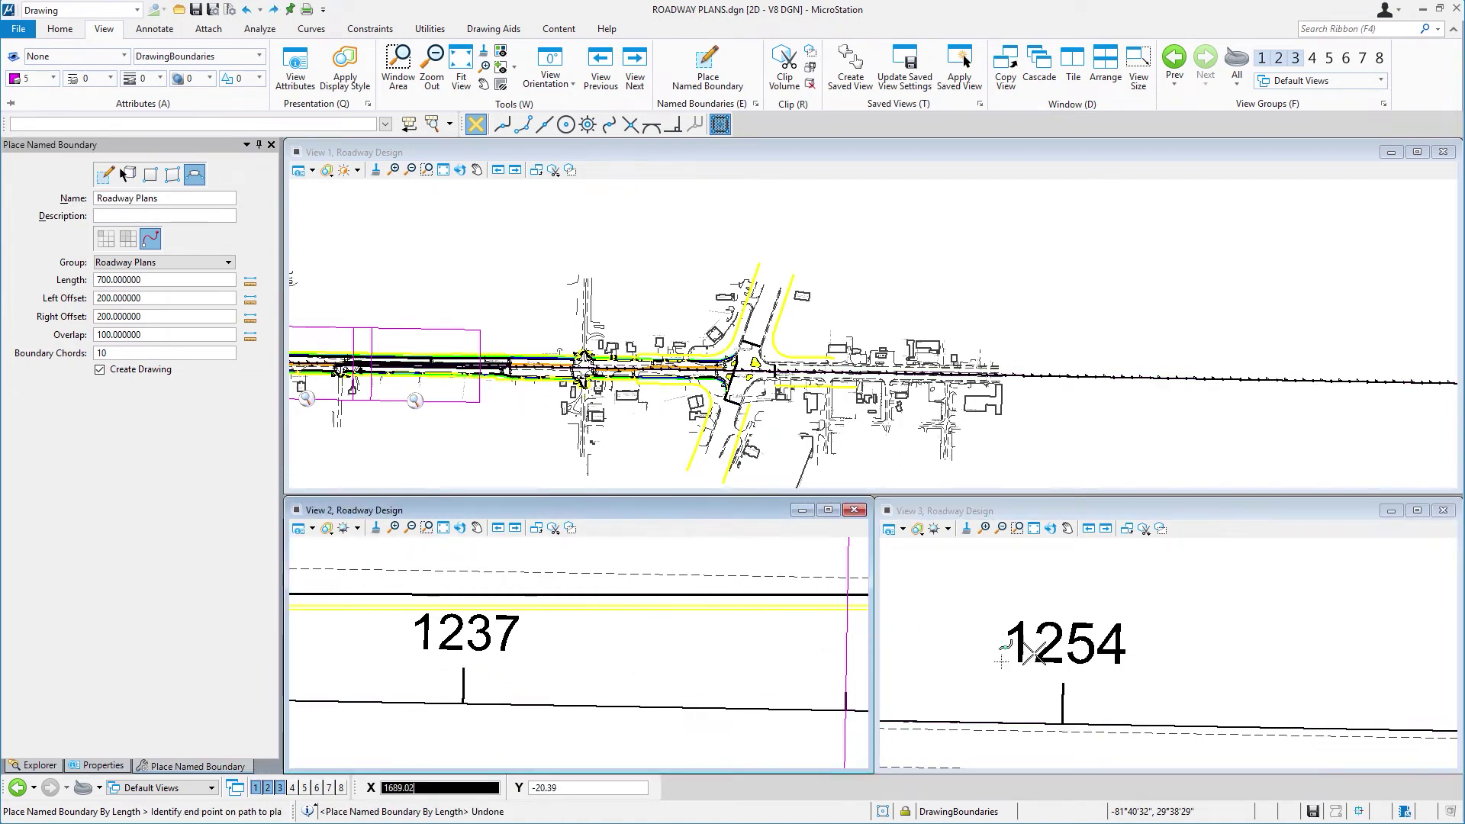
left_click(1067, 722)
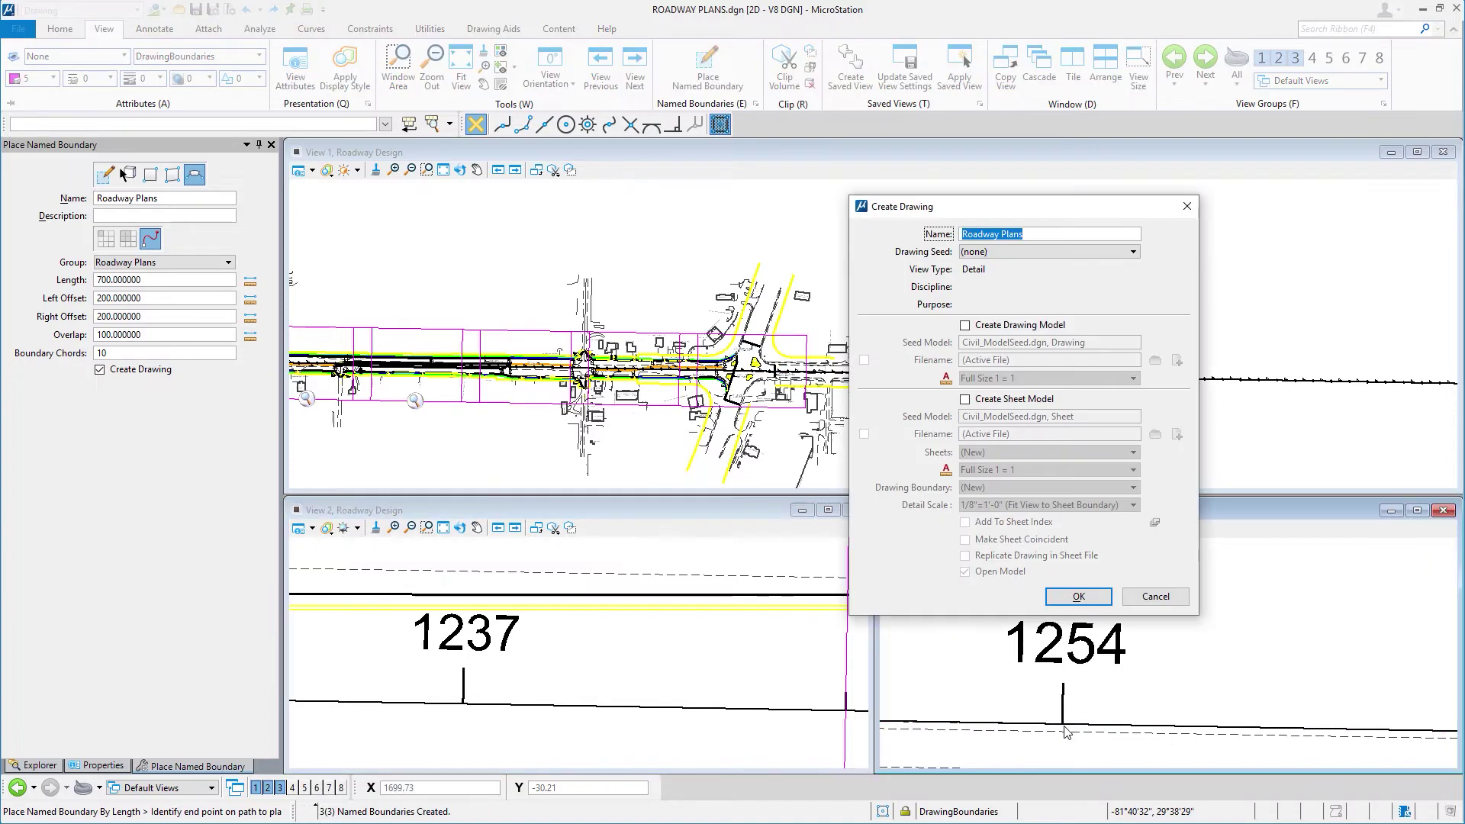
- Use the Plan_SheetOnly seed and drawing boundary with 1"=50' sheet and detail scales
left_click(1008, 253)
left_click(1004, 305)
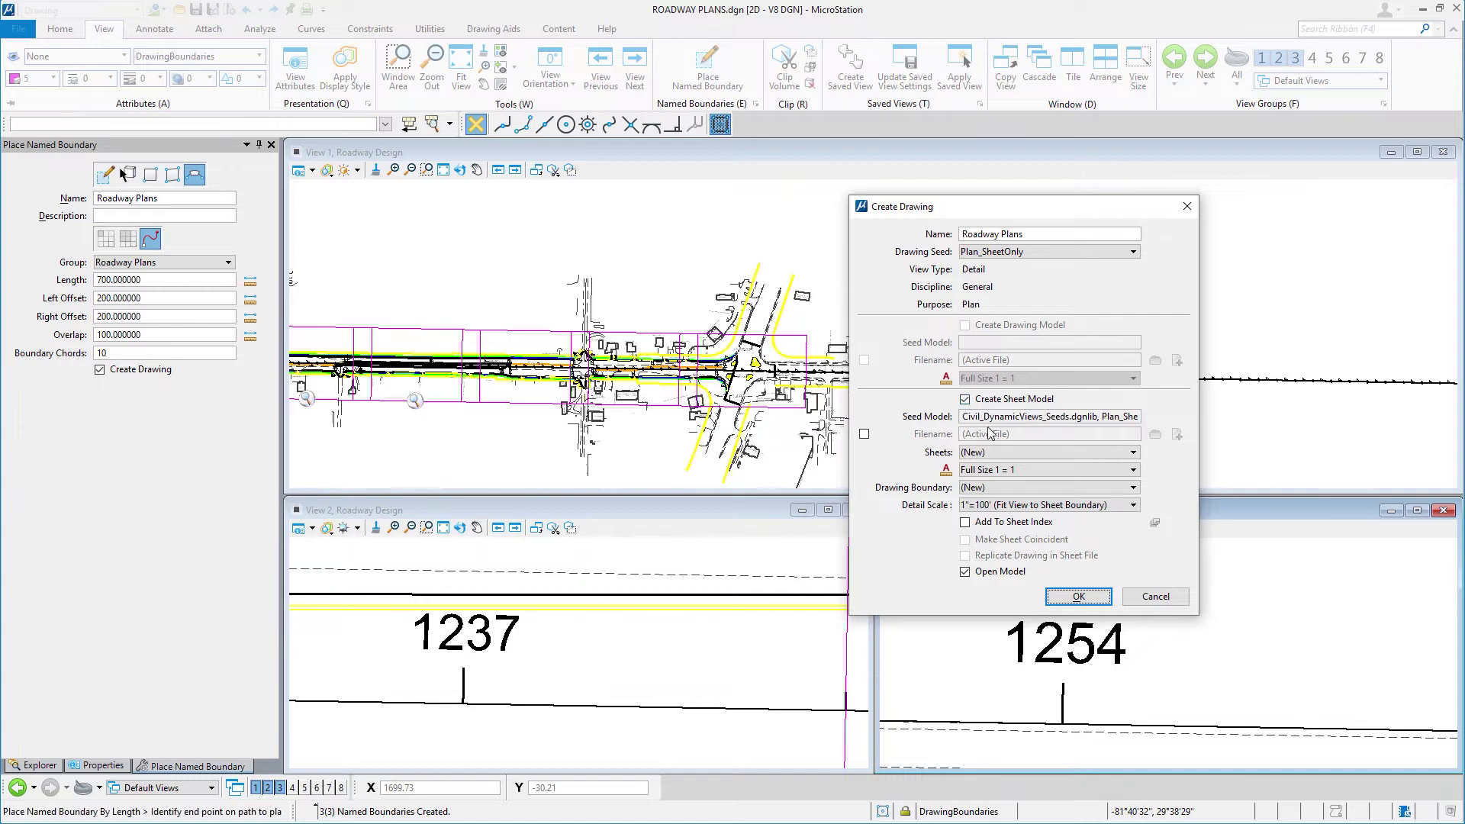
left_click(990, 453)
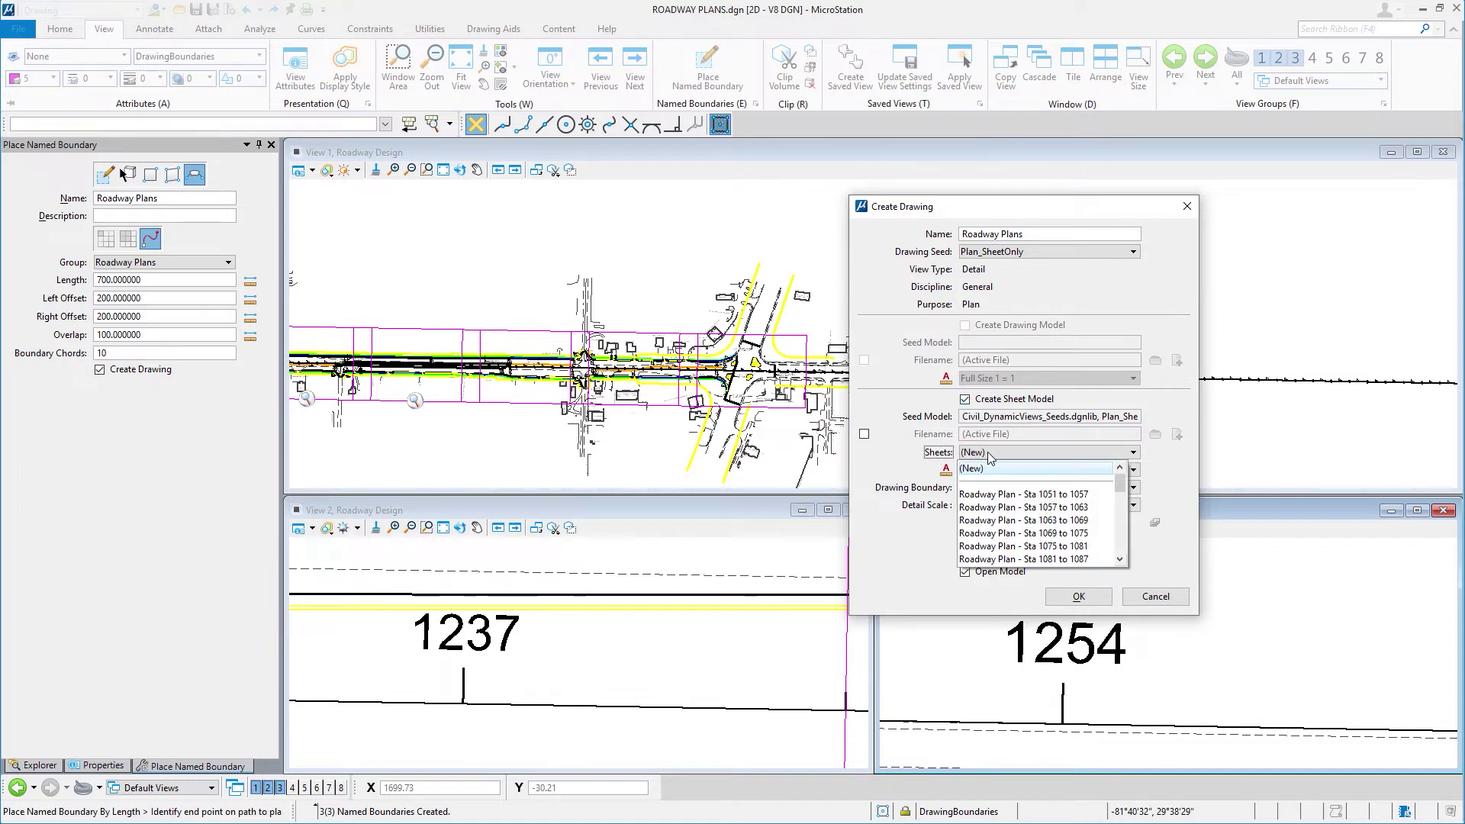
left_click(991, 468)
left_click(1008, 469)
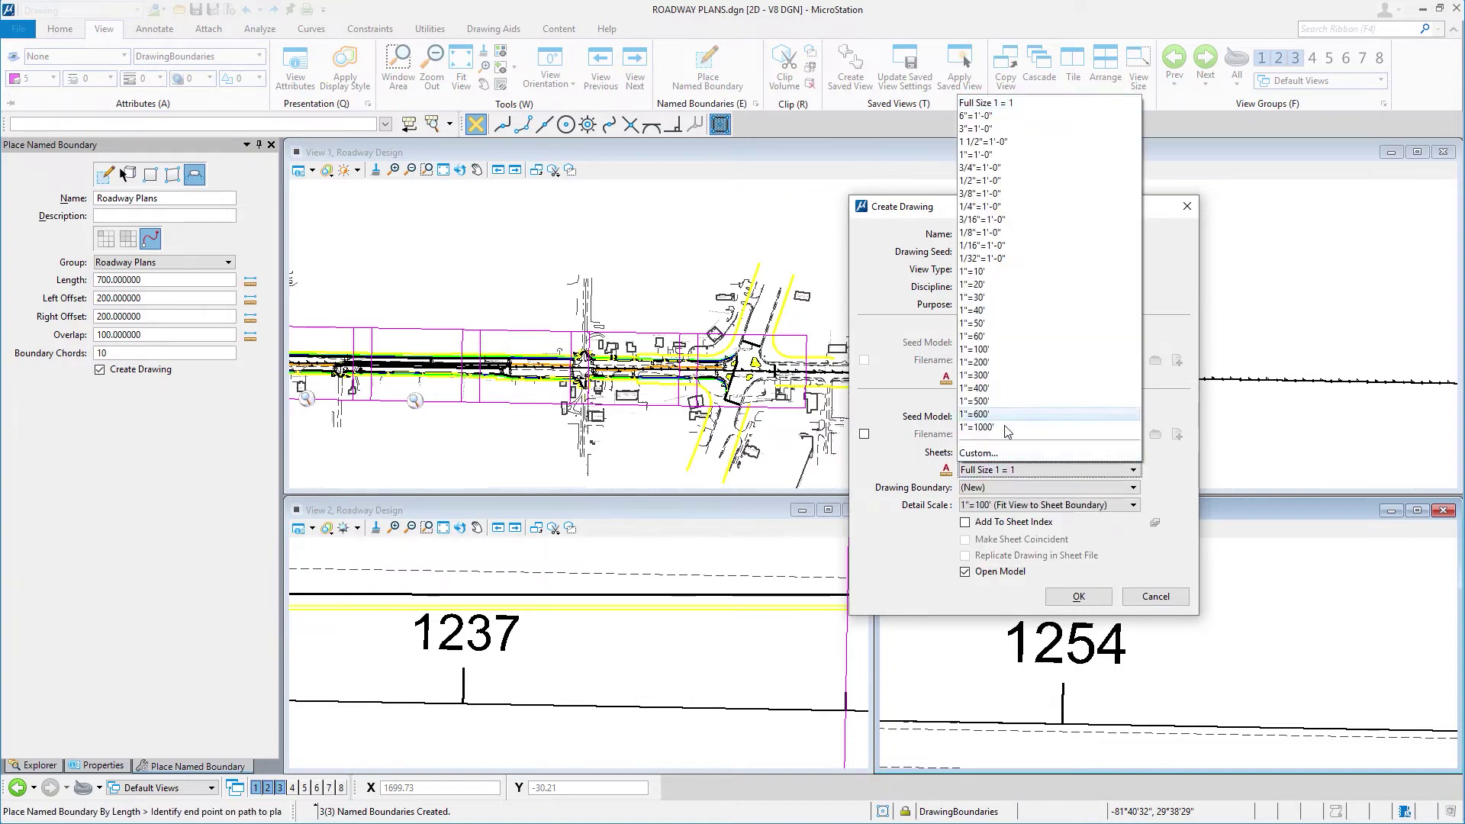
left_click(987, 323)
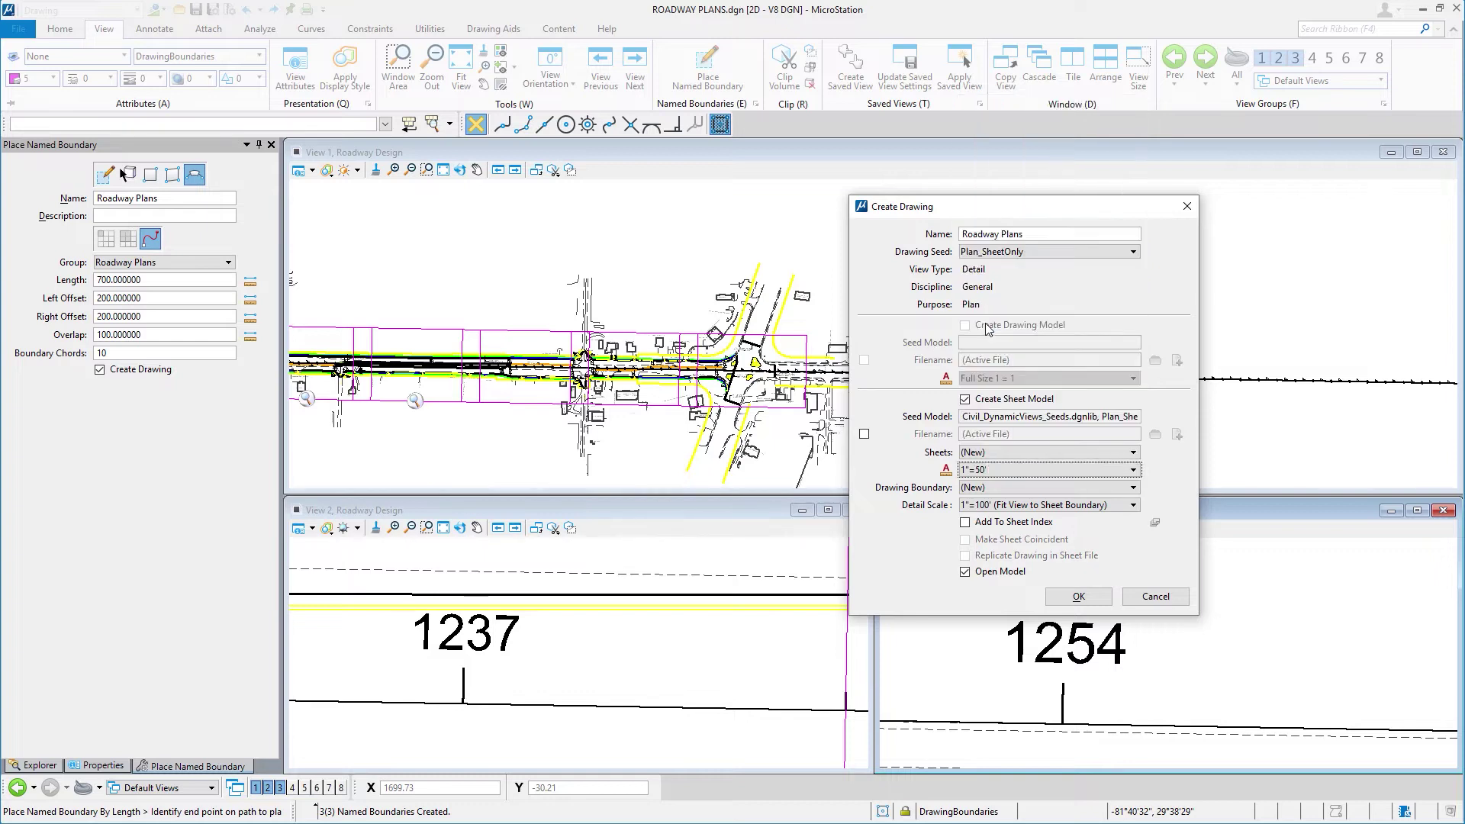
left_click(992, 487)
left_click(992, 526)
left_click(990, 505)
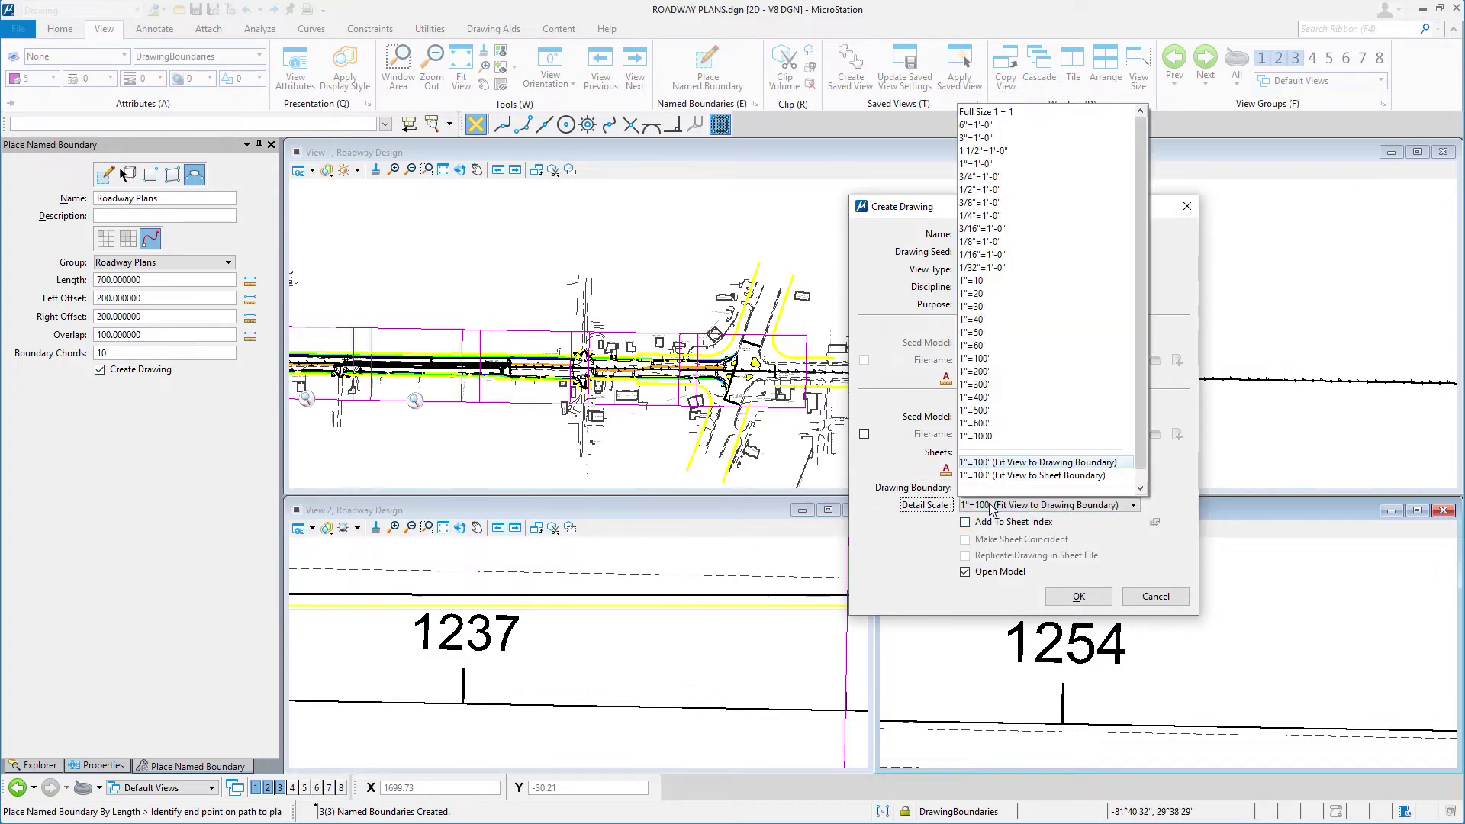
left_click(992, 333)
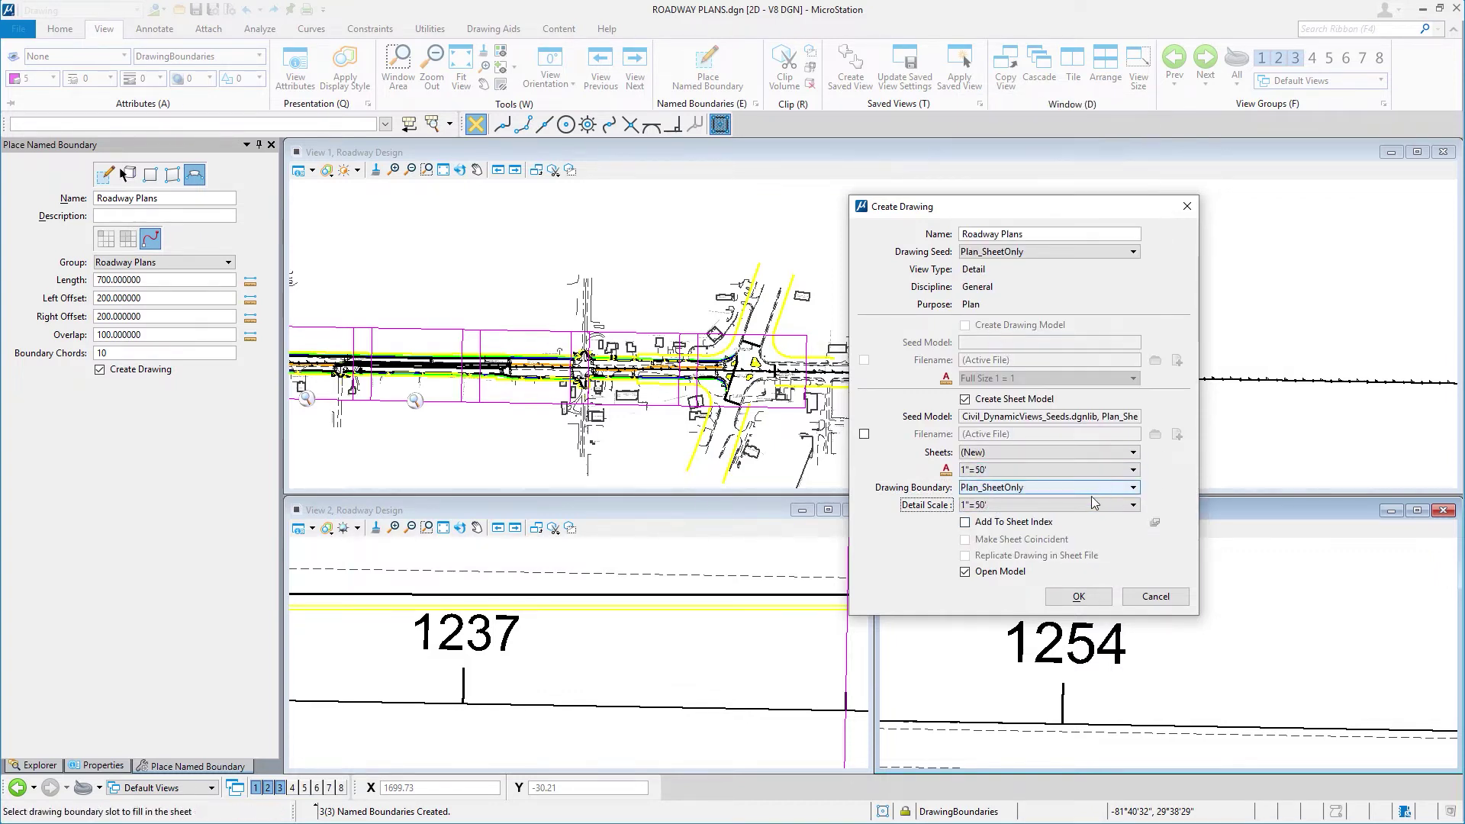
- Add the sheets to the SR_20 > ROADWAY PLANS > Roadway Plans index folder and create them
left_click(969, 525)
left_click(1154, 523)
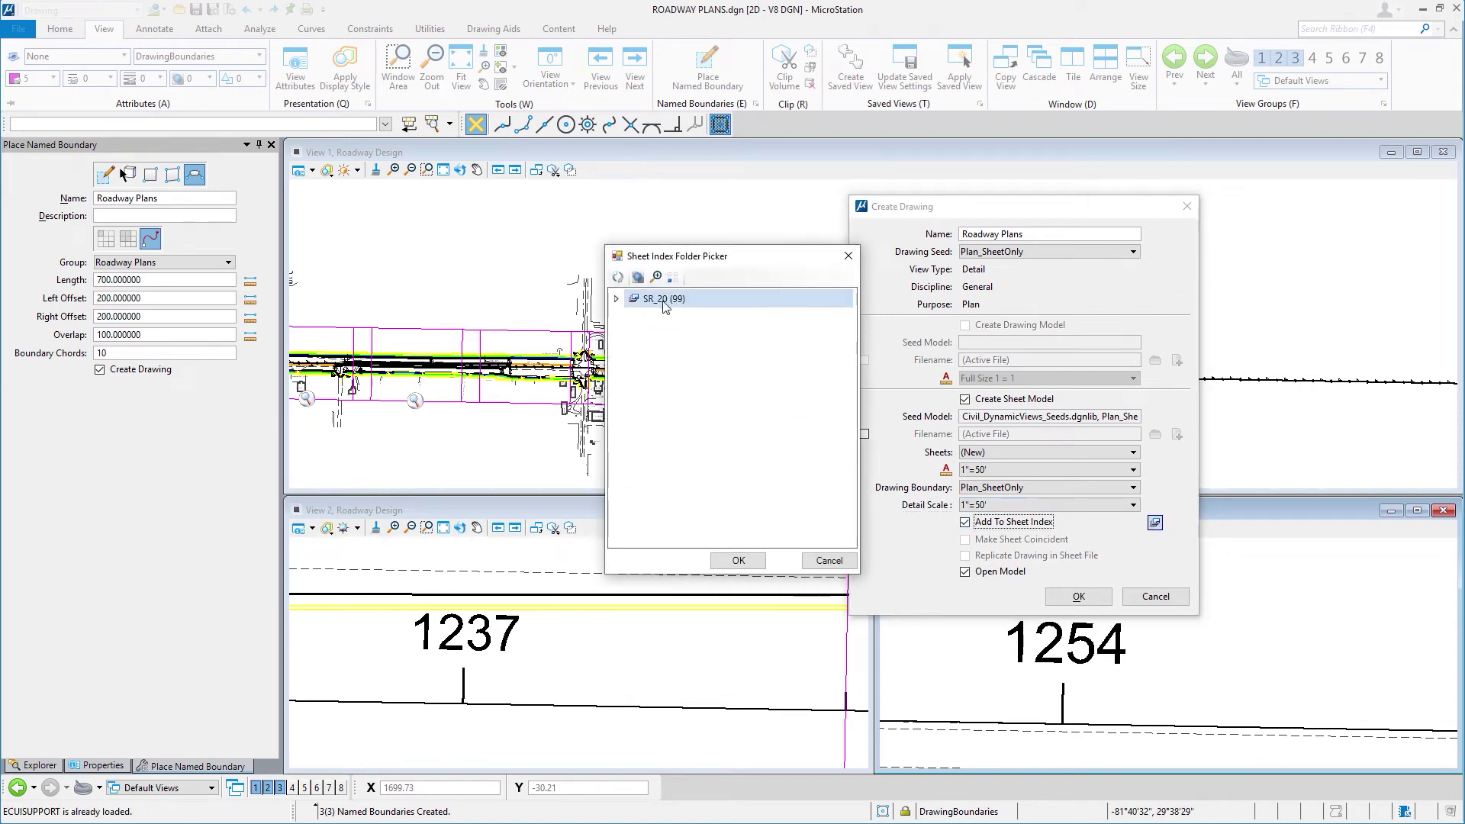
left_click(616, 298)
left_click(628, 319)
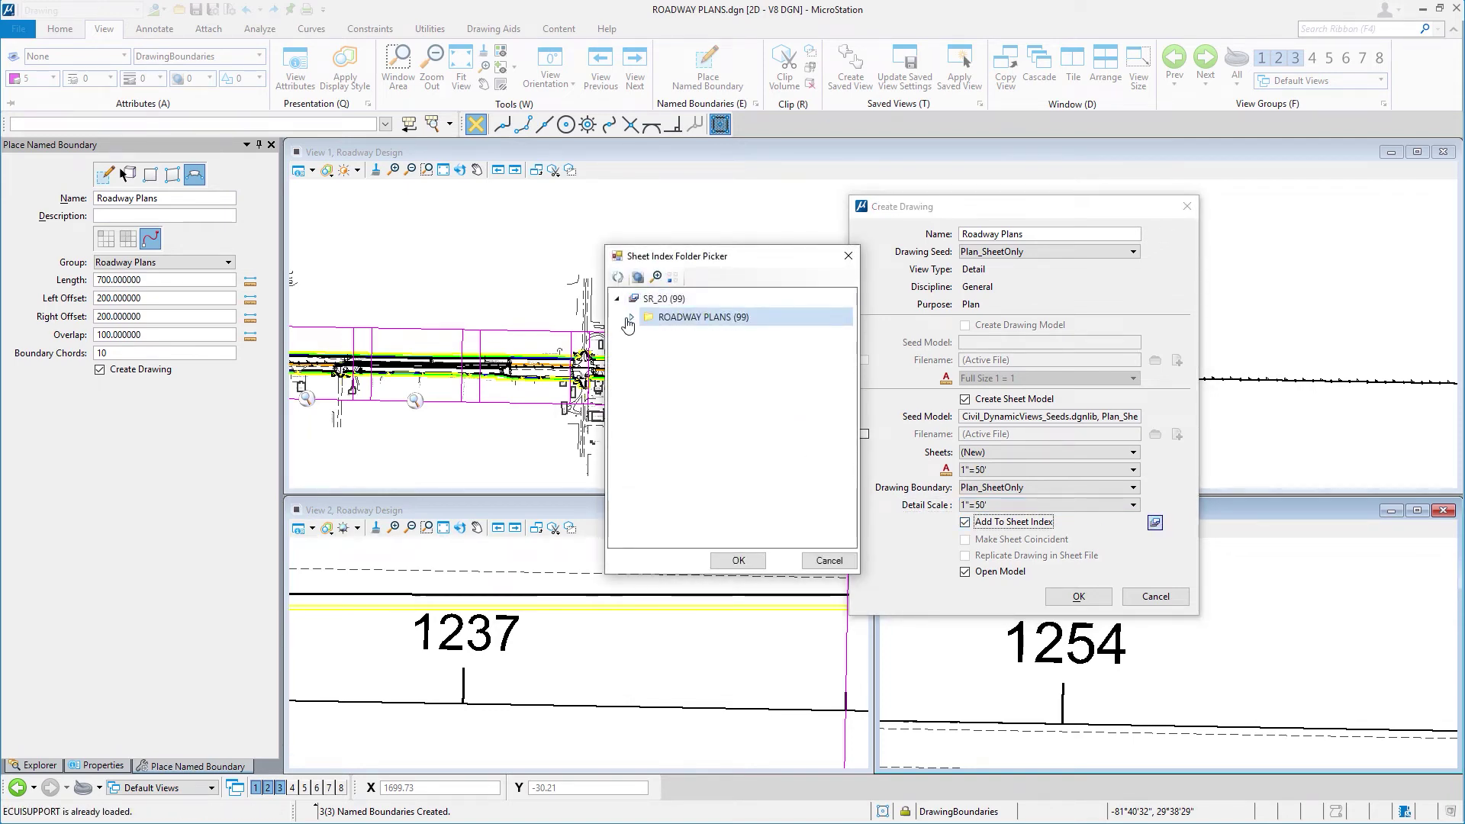
left_click(630, 318)
left_click(706, 410)
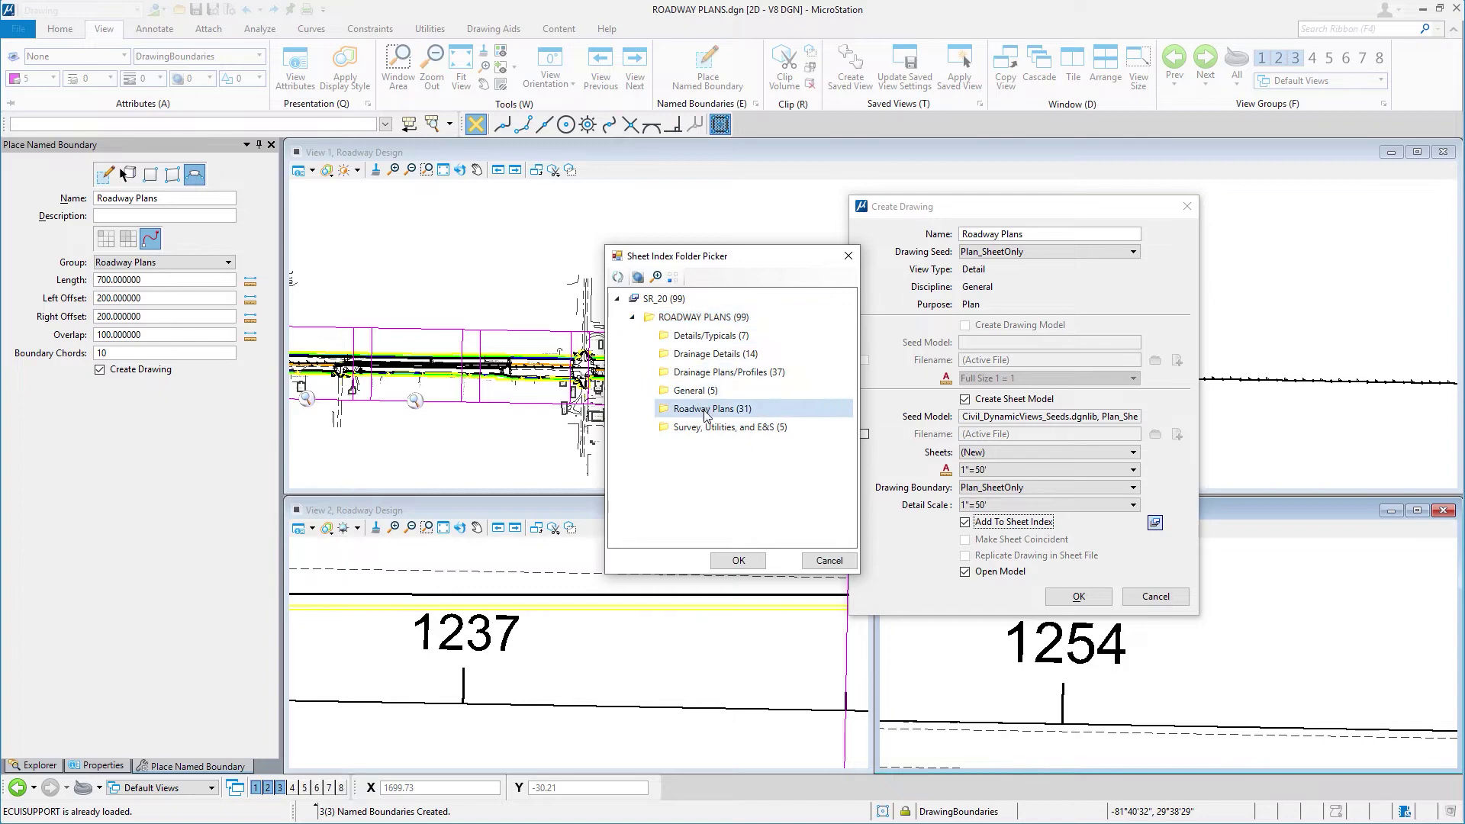
left_click(756, 561)
left_click(1079, 596)
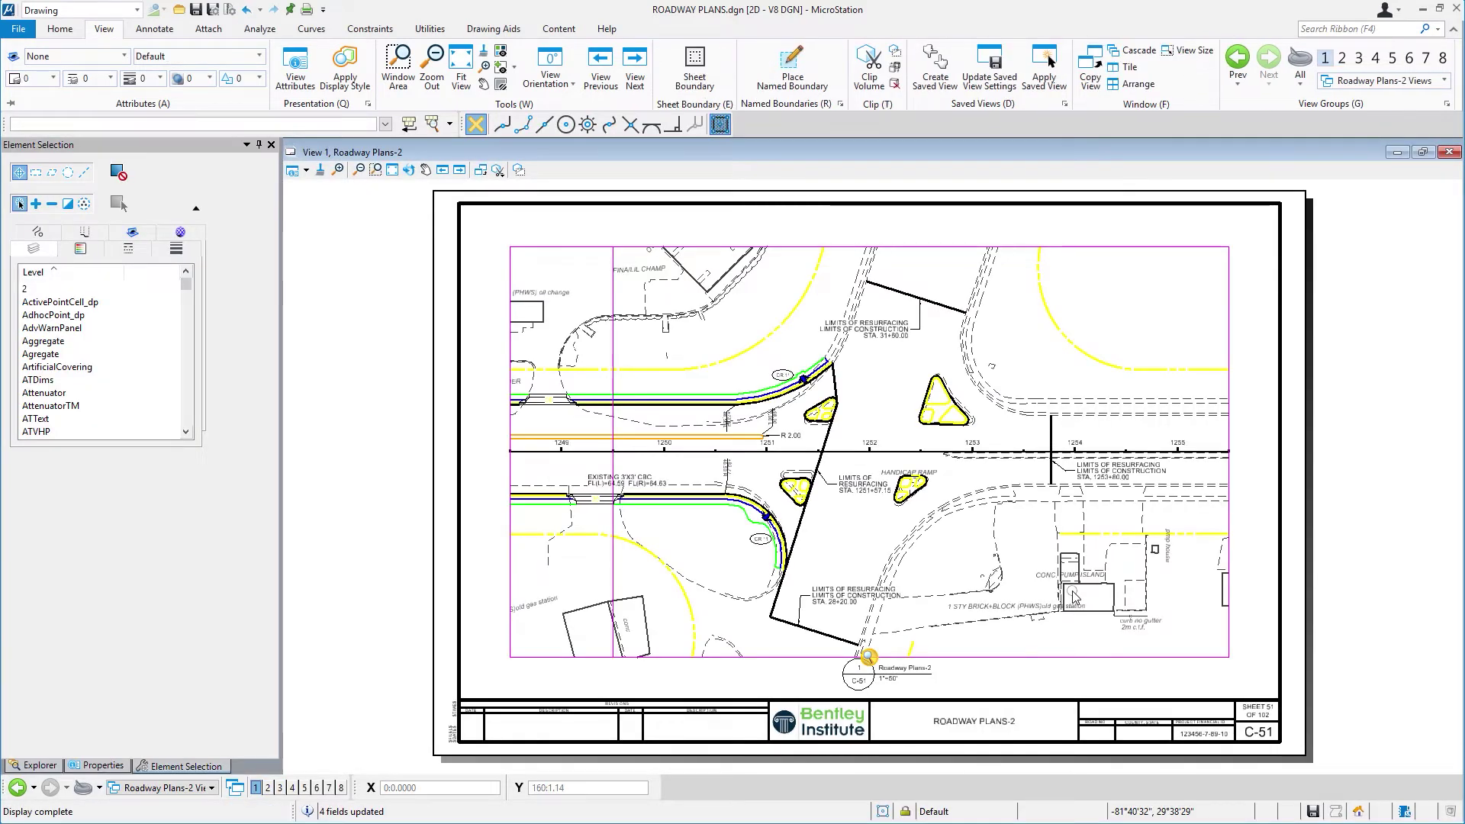
- Fit the whole Roadway Plans-2 sheet with its C-51 title block to the view, then bring up the File page
scroll(1265, 739, "up", 5)
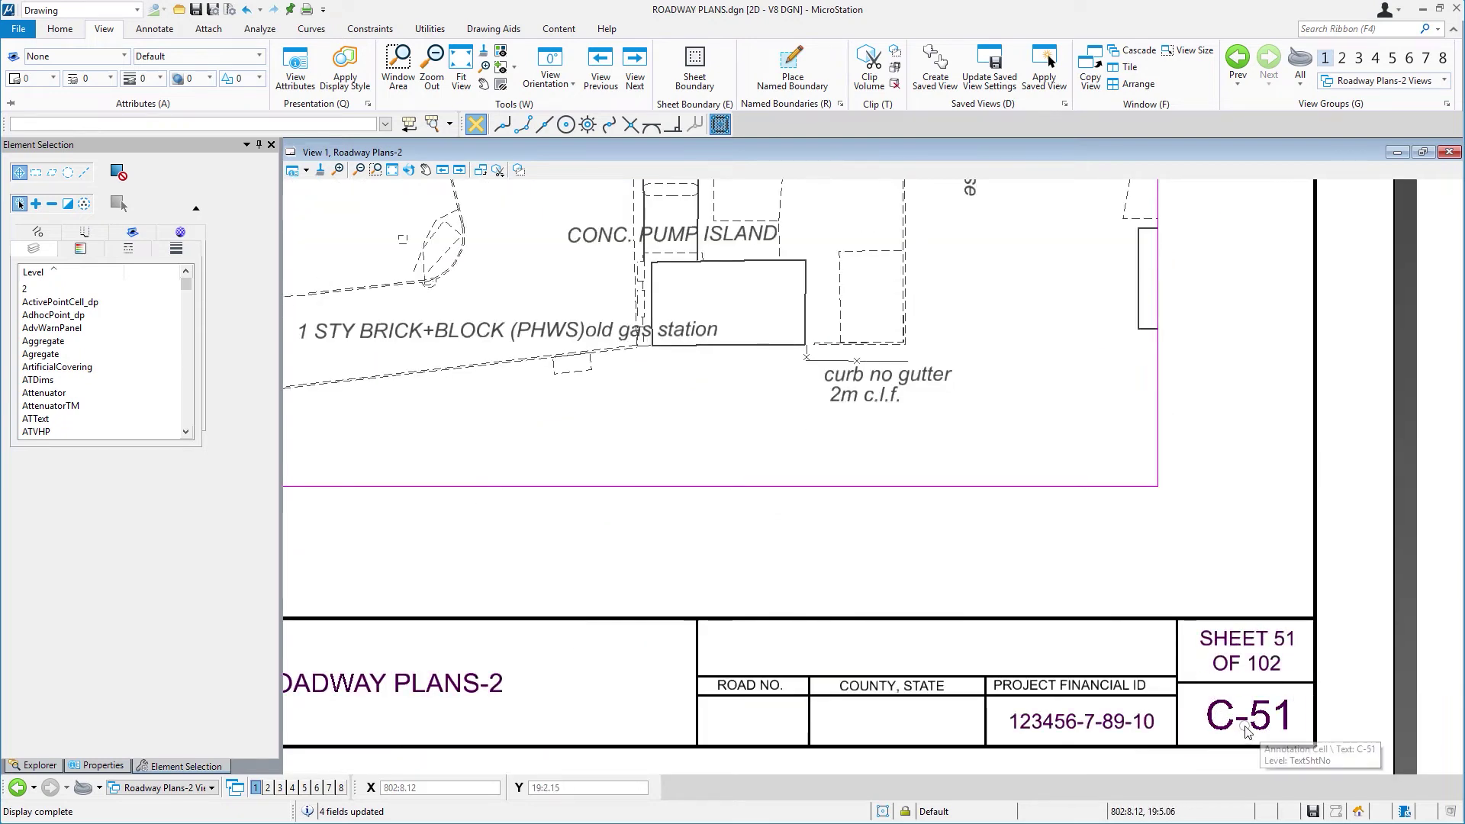
scroll(1179, 682, "down", 5)
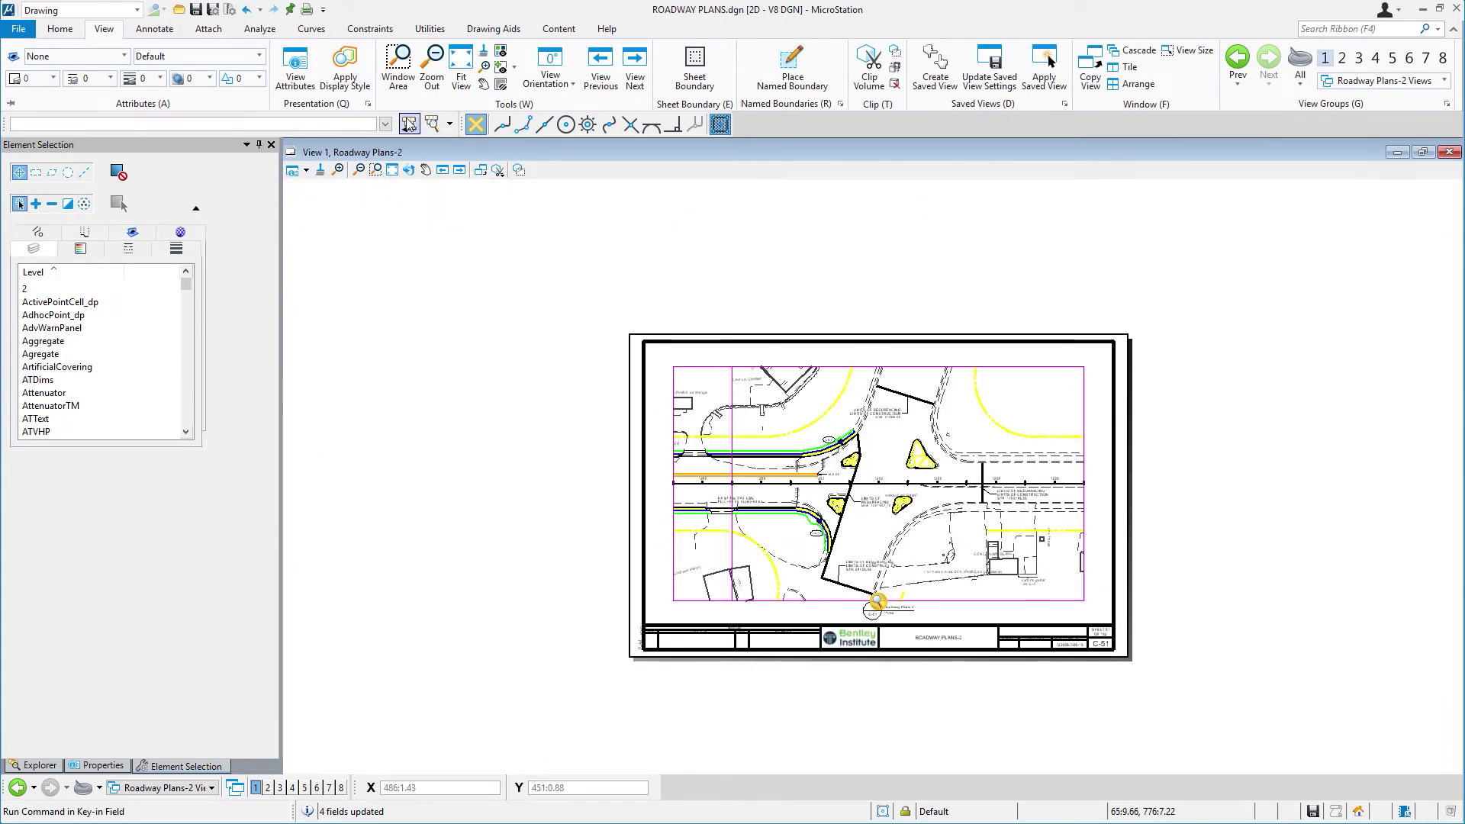
left_click(395, 170)
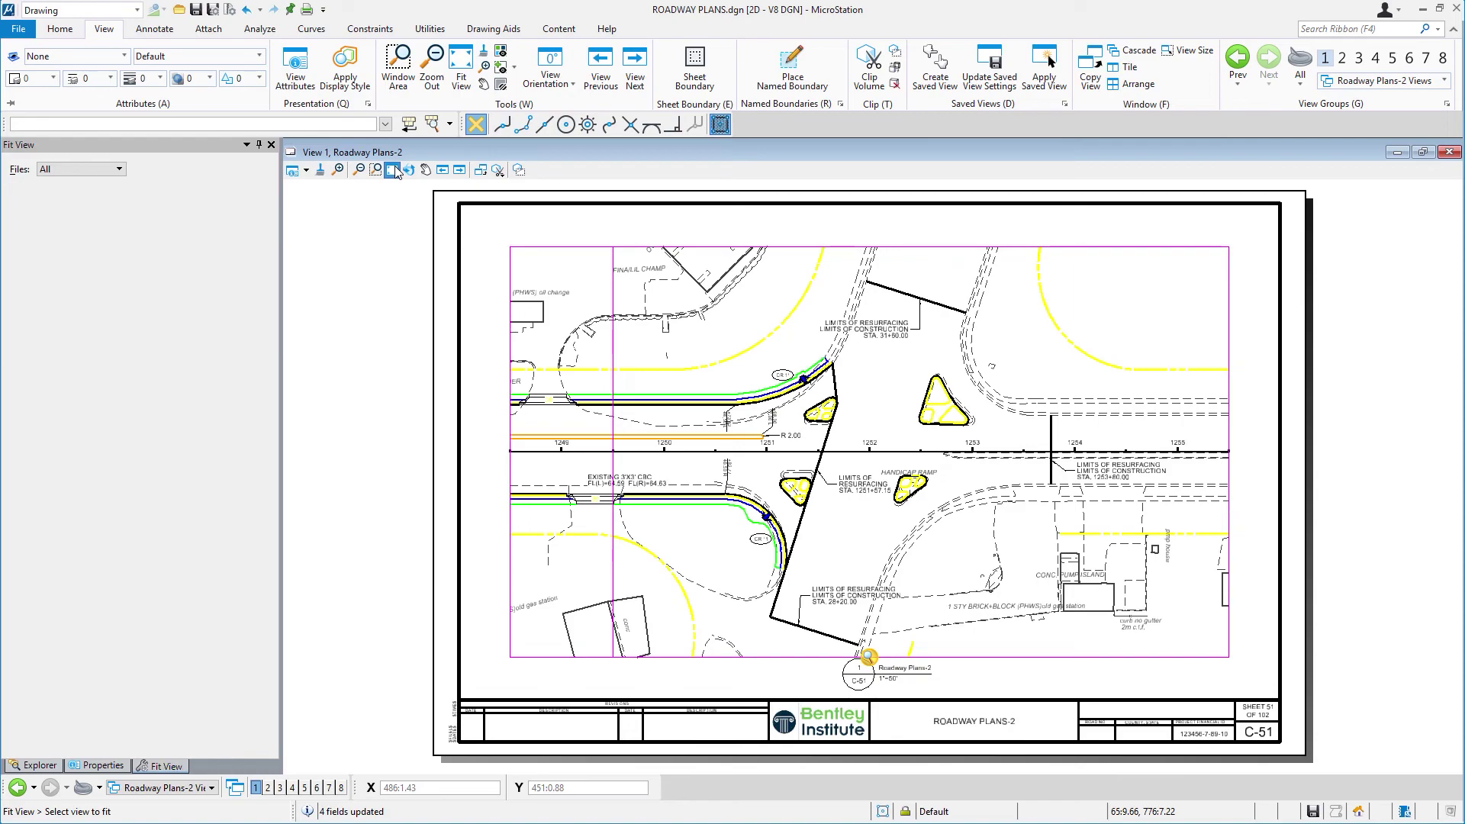
left_click(23, 30)
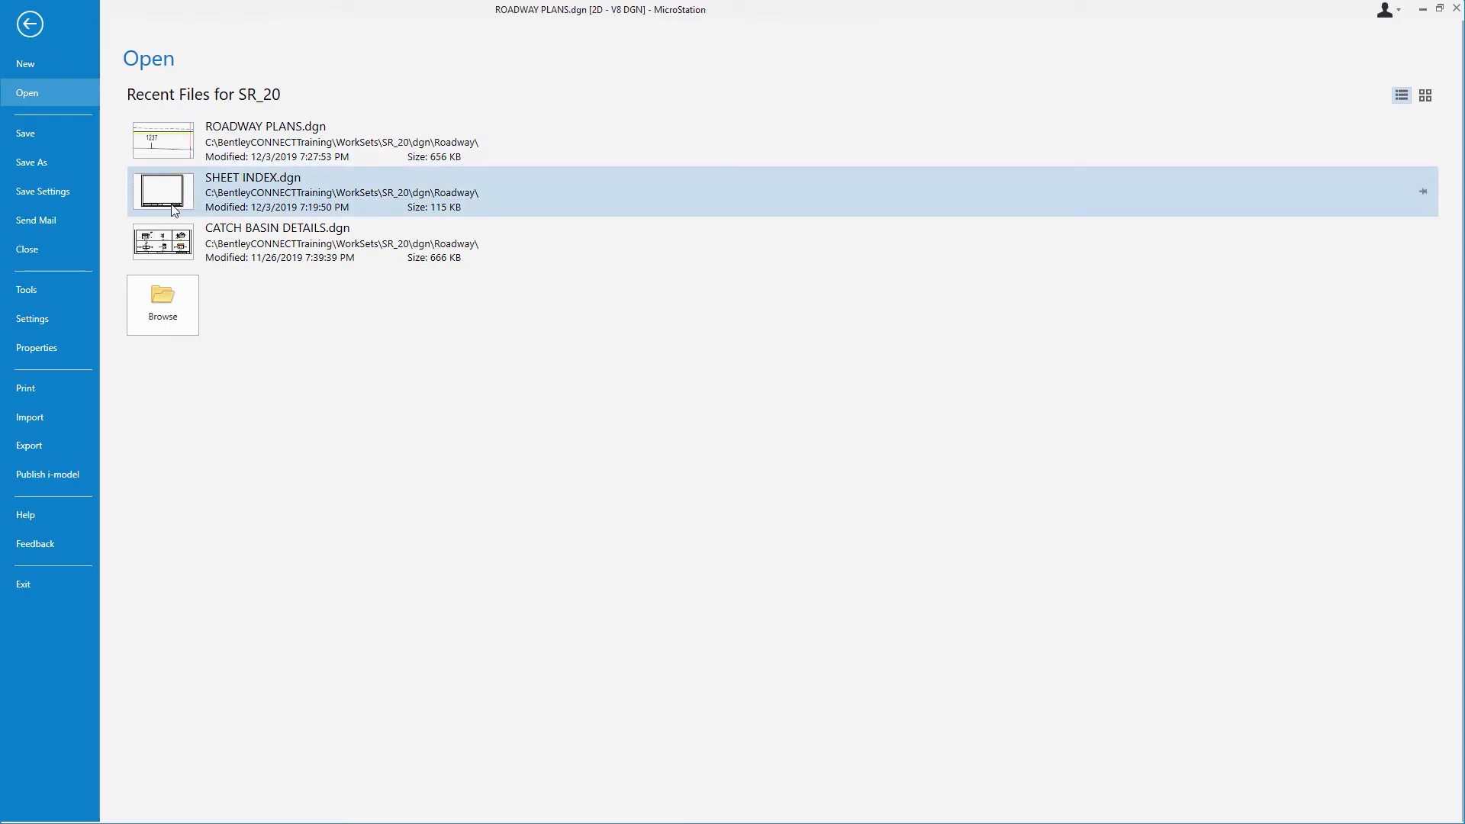
- Open SHEET INDEX.dgn and expand SR_20 > ROADWAY PLANS > Roadway Plans to list sheets C-50 and C-51
left_click(174, 210)
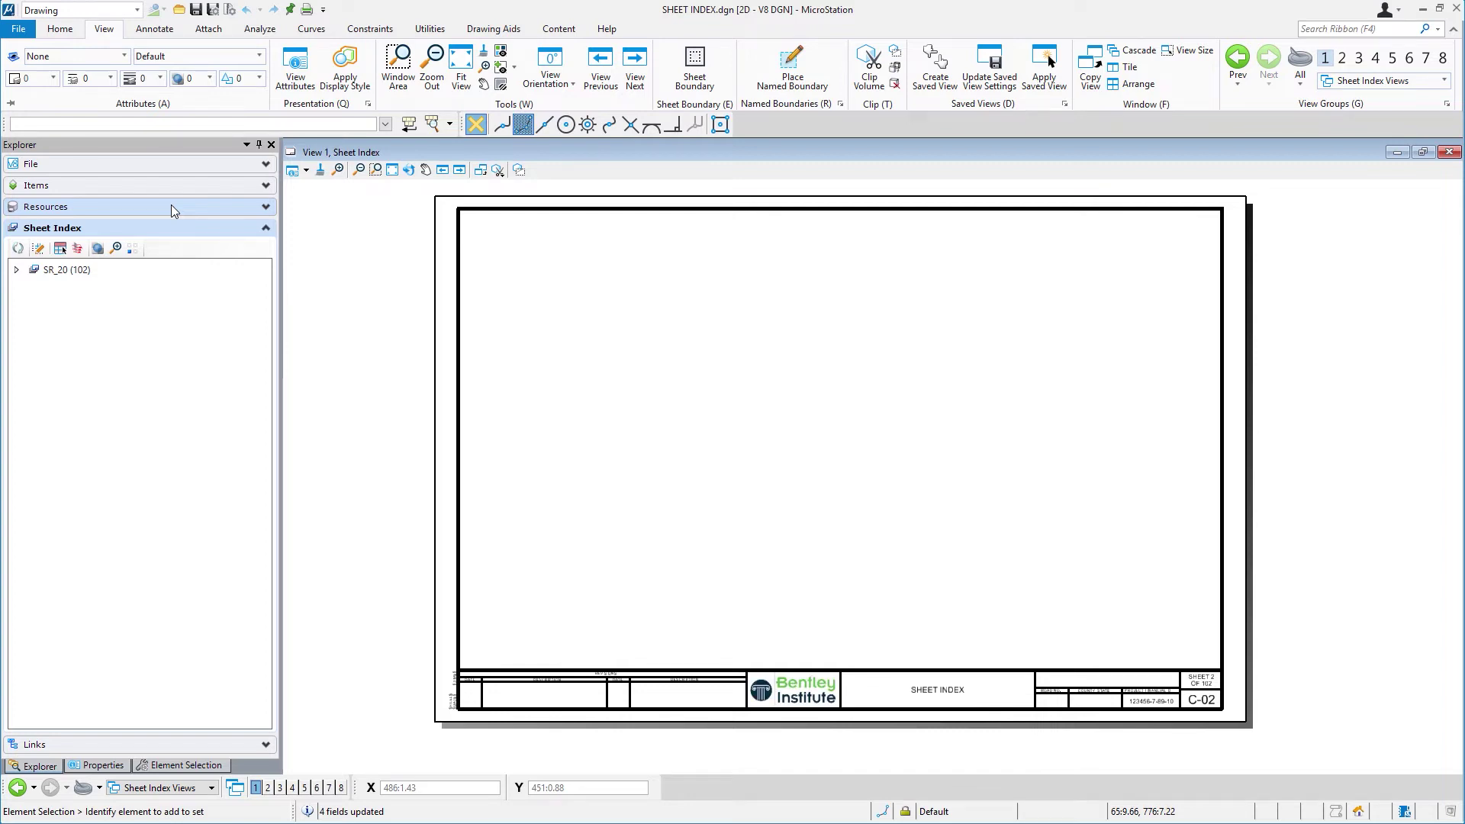
left_click(61, 271)
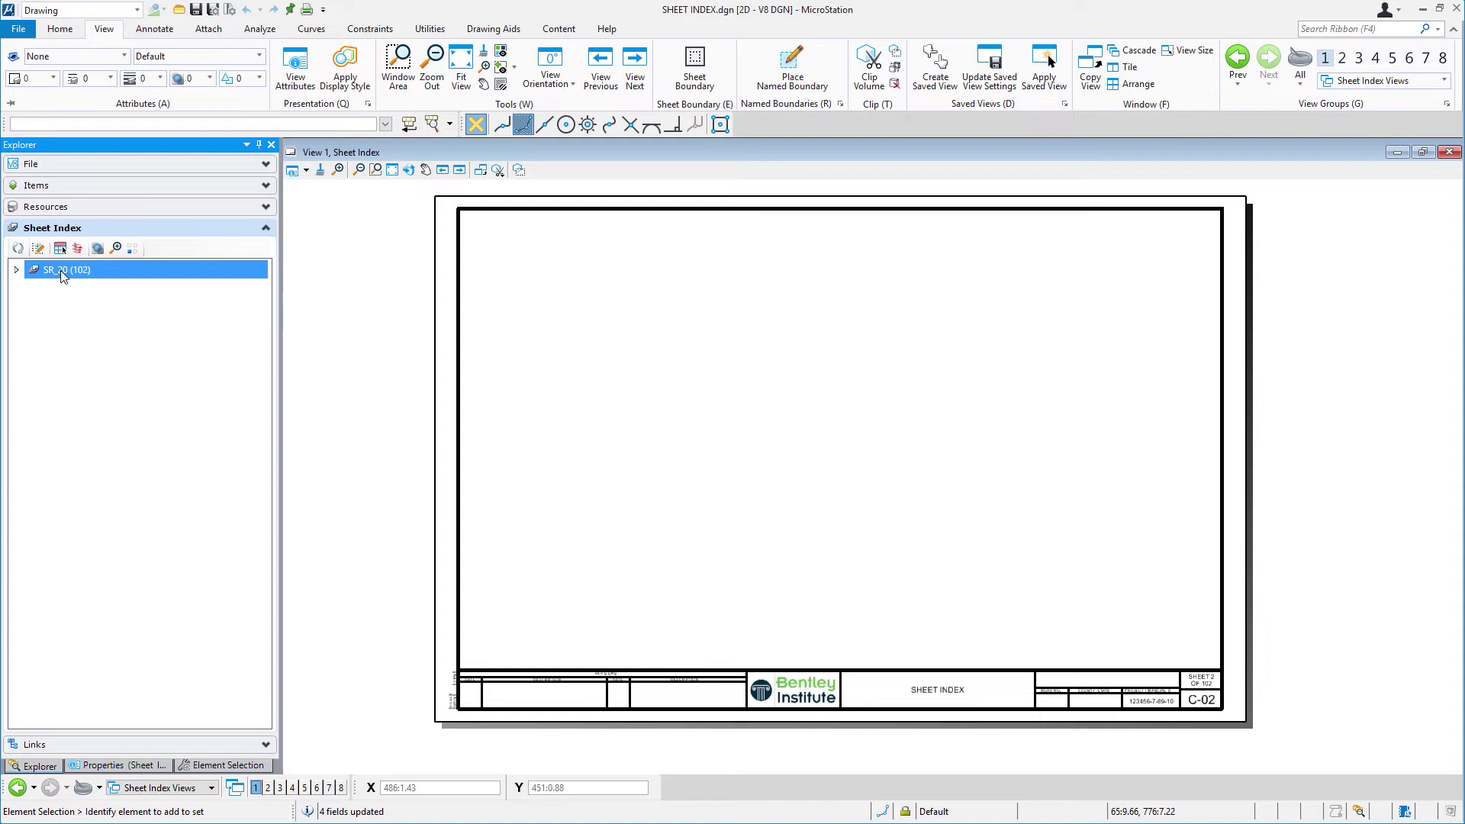
left_click(17, 270)
left_click(32, 288)
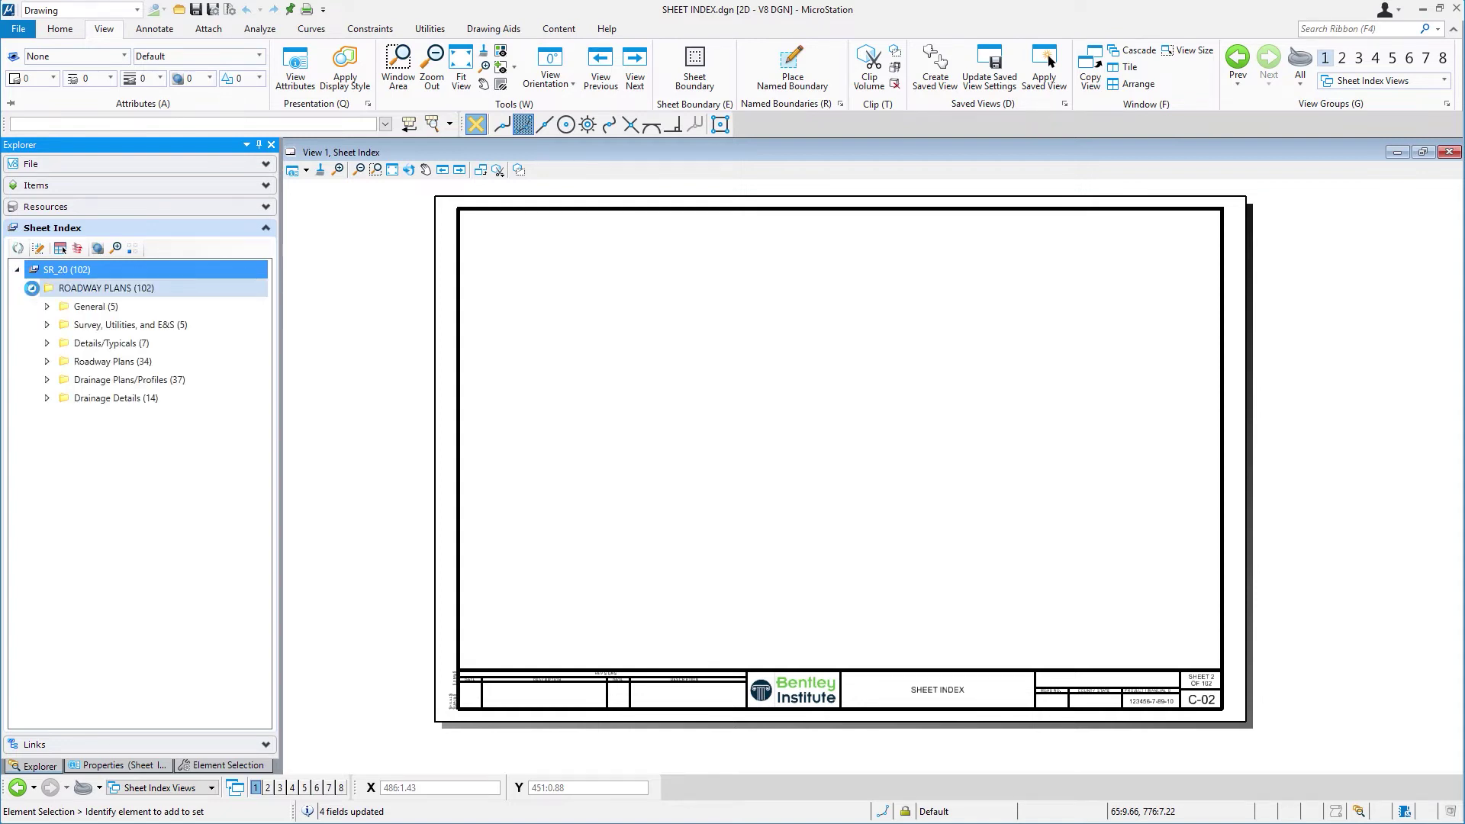
left_click(47, 362)
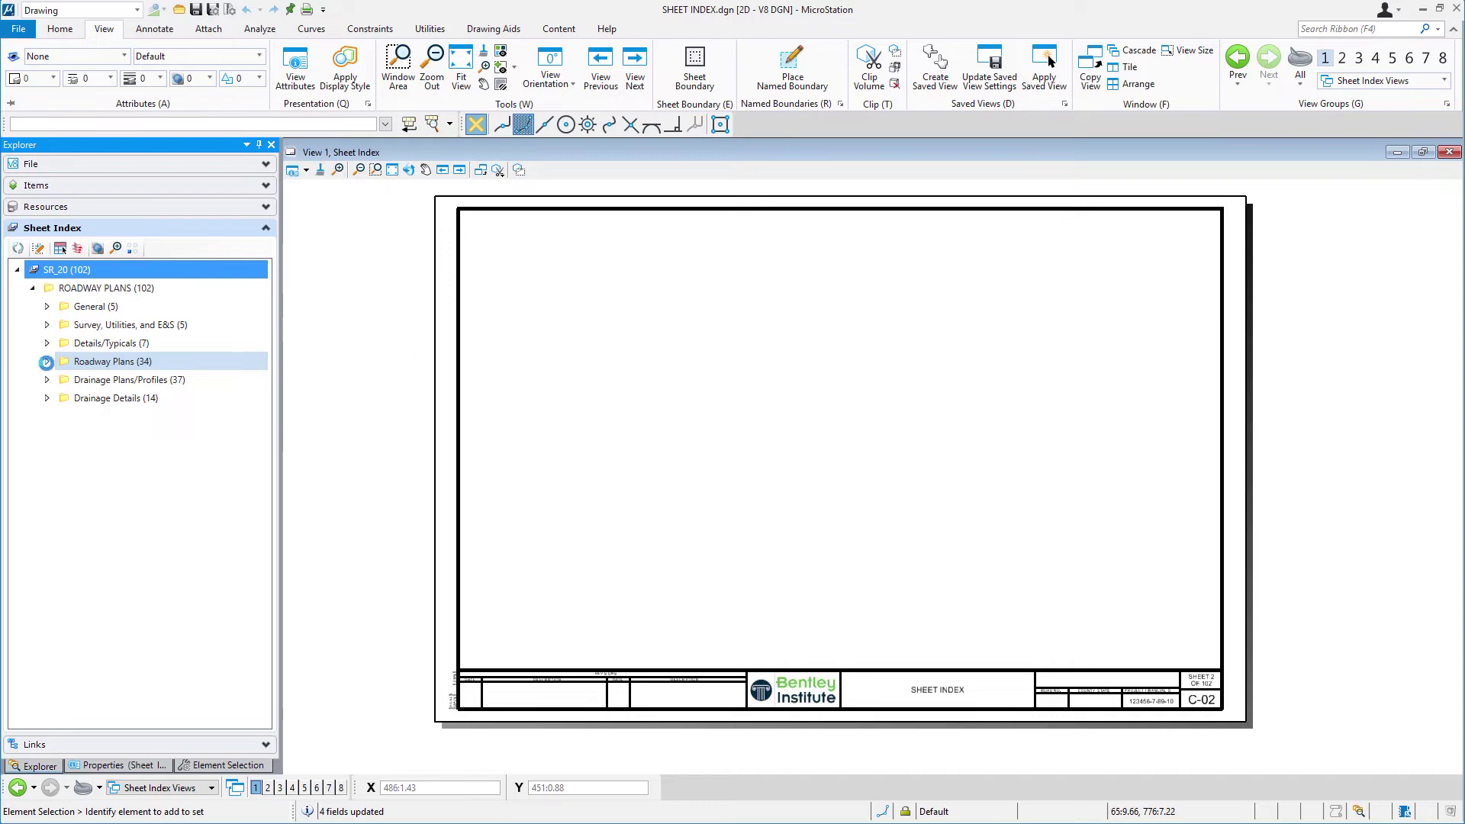
scroll(242, 620, "down", 6)
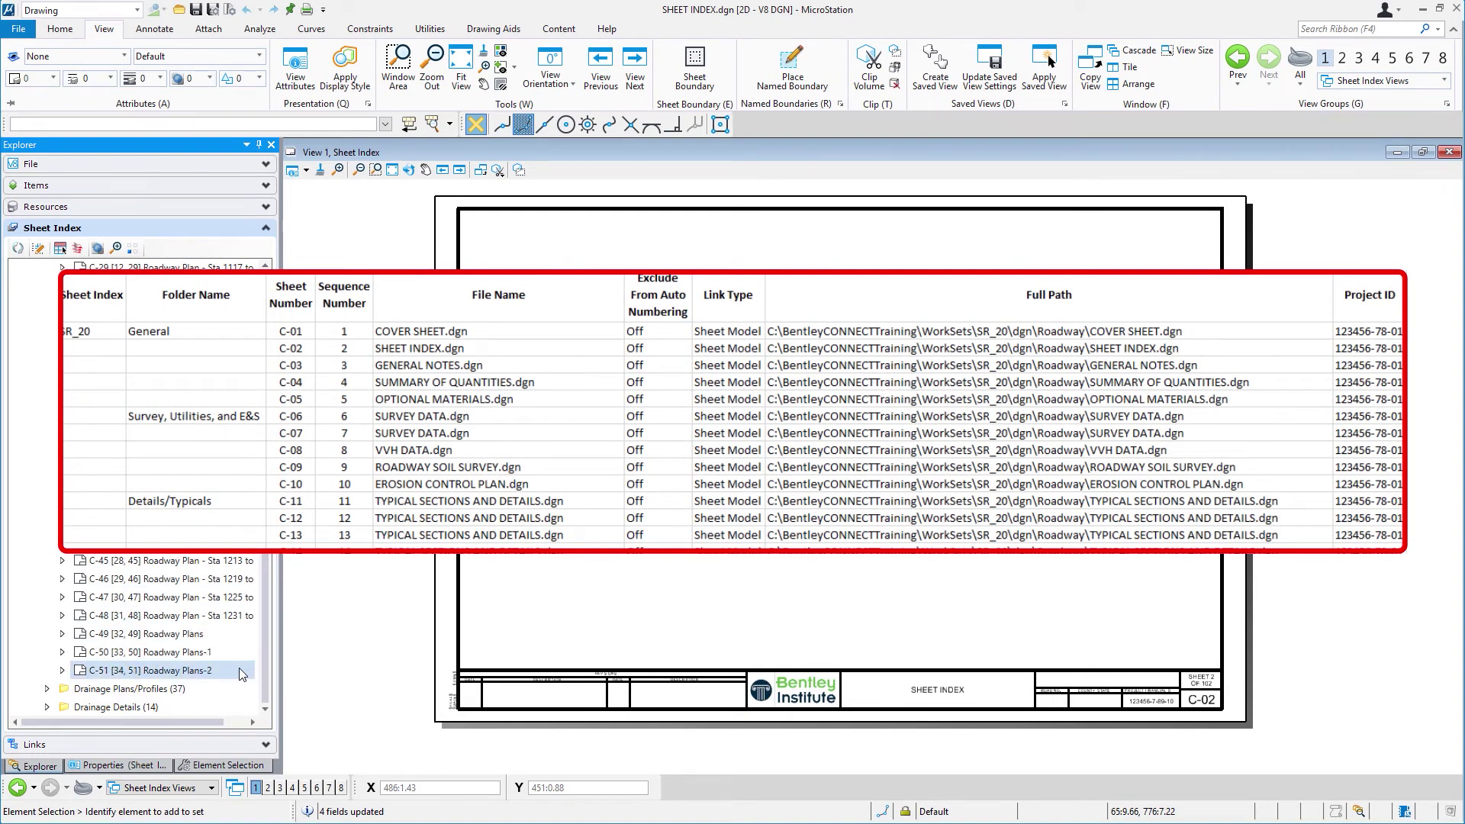
scroll(268, 641, "up", 6)
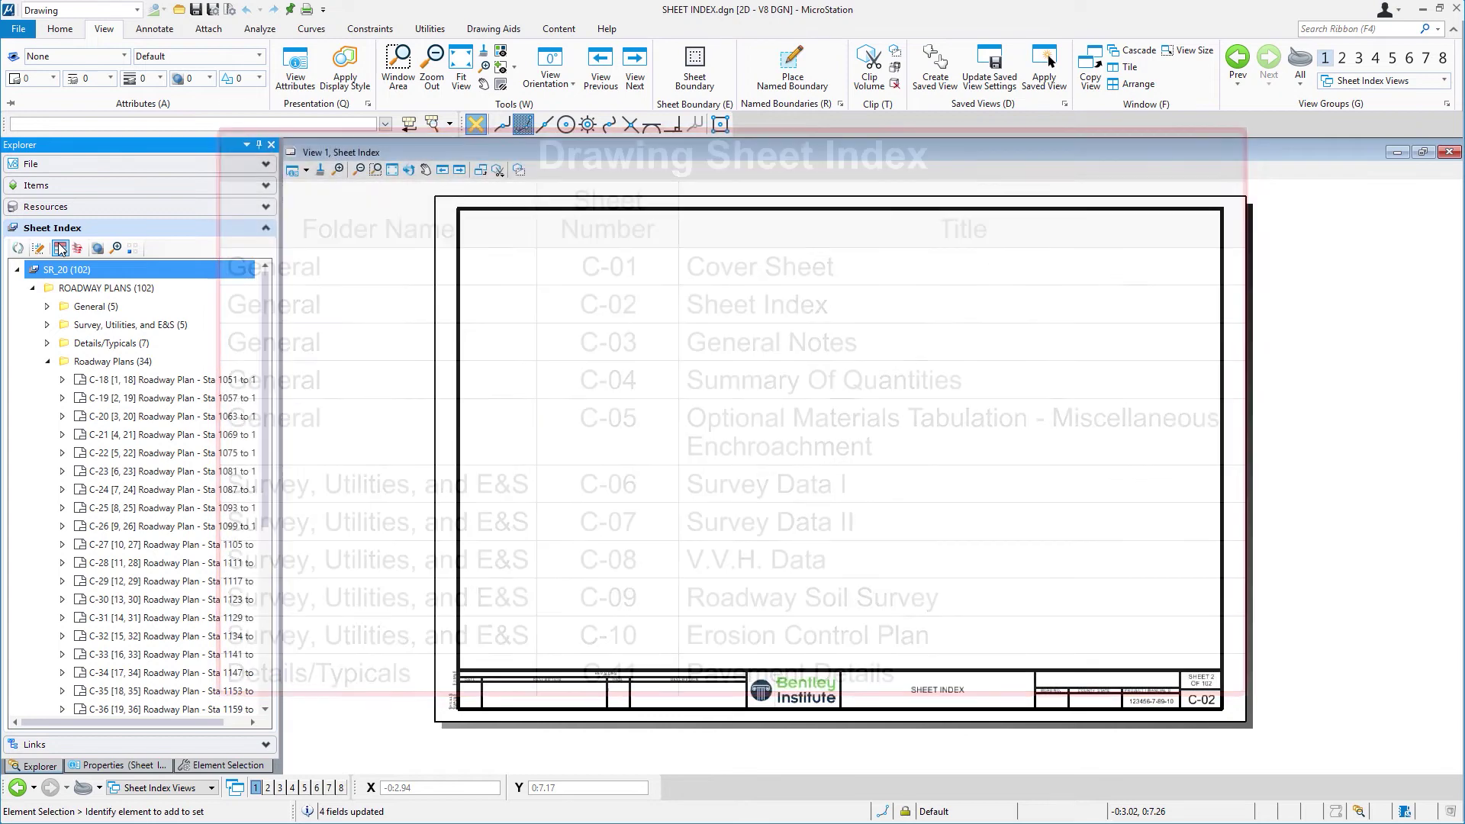
- Generate a table from Sheet Index Table Seed with the Drawing Sheet Index report at the border's top-left corner
left_click(61, 249)
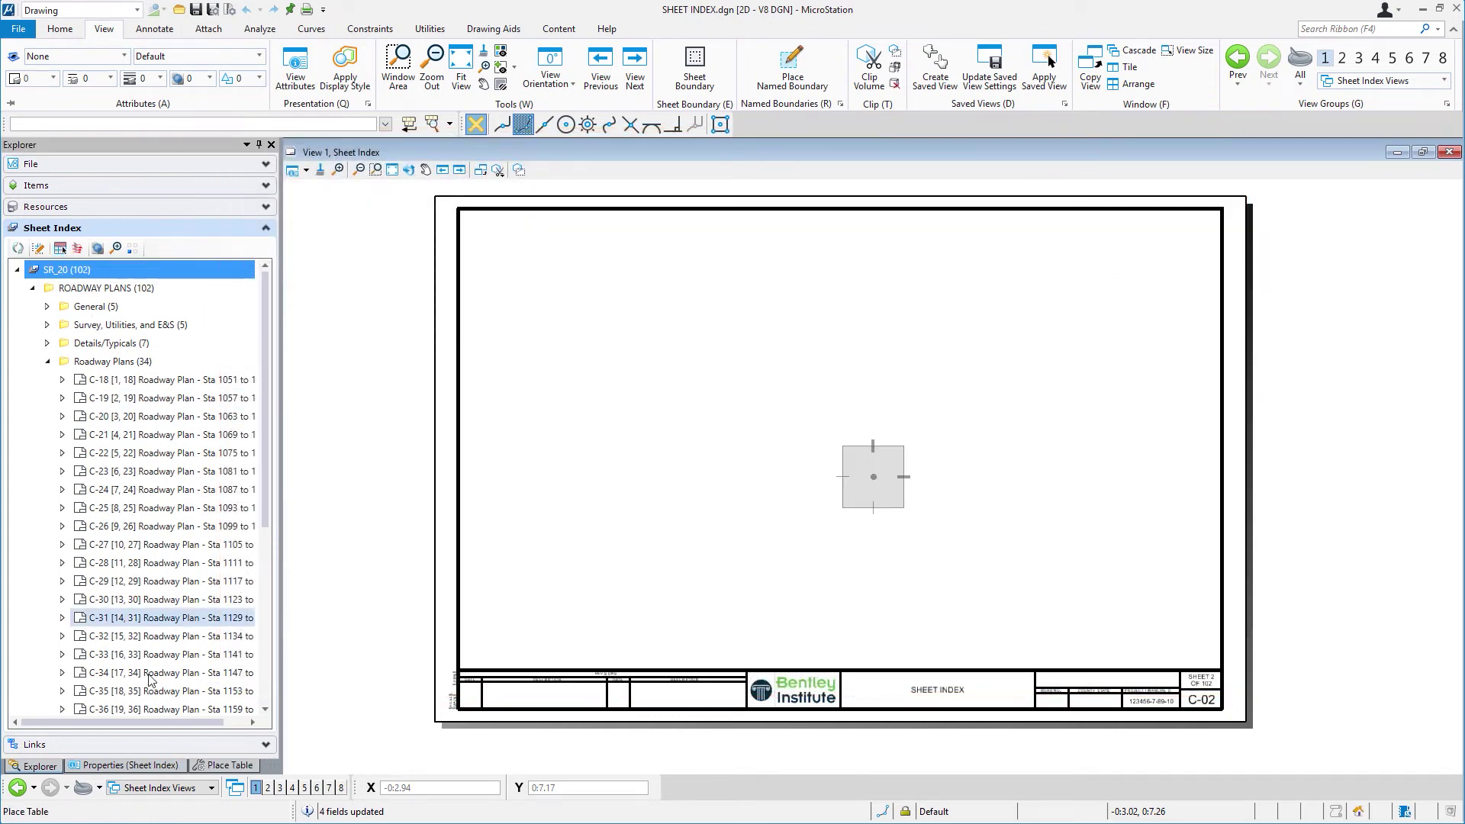
left_click(211, 773)
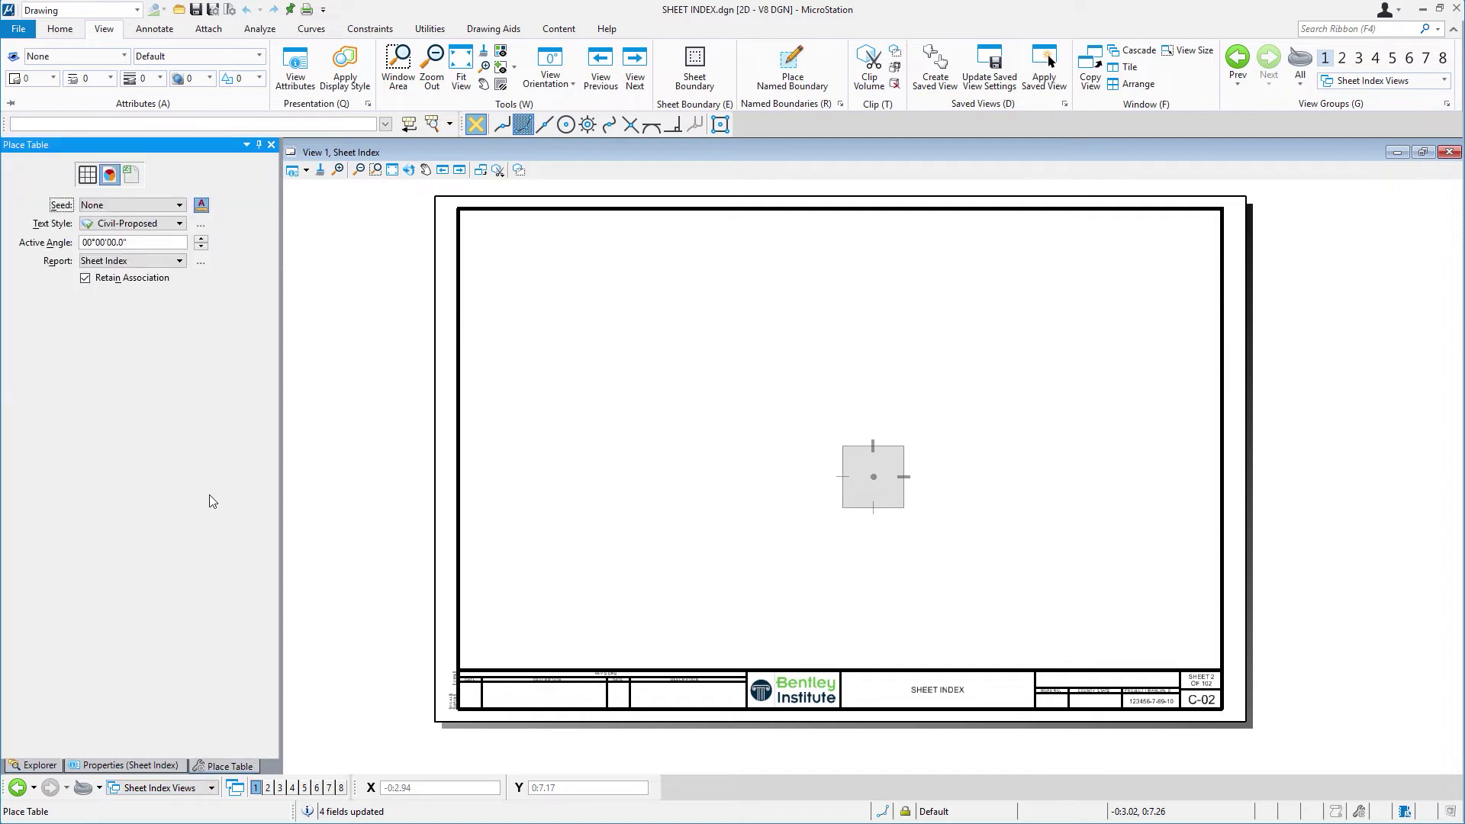
left_click(149, 206)
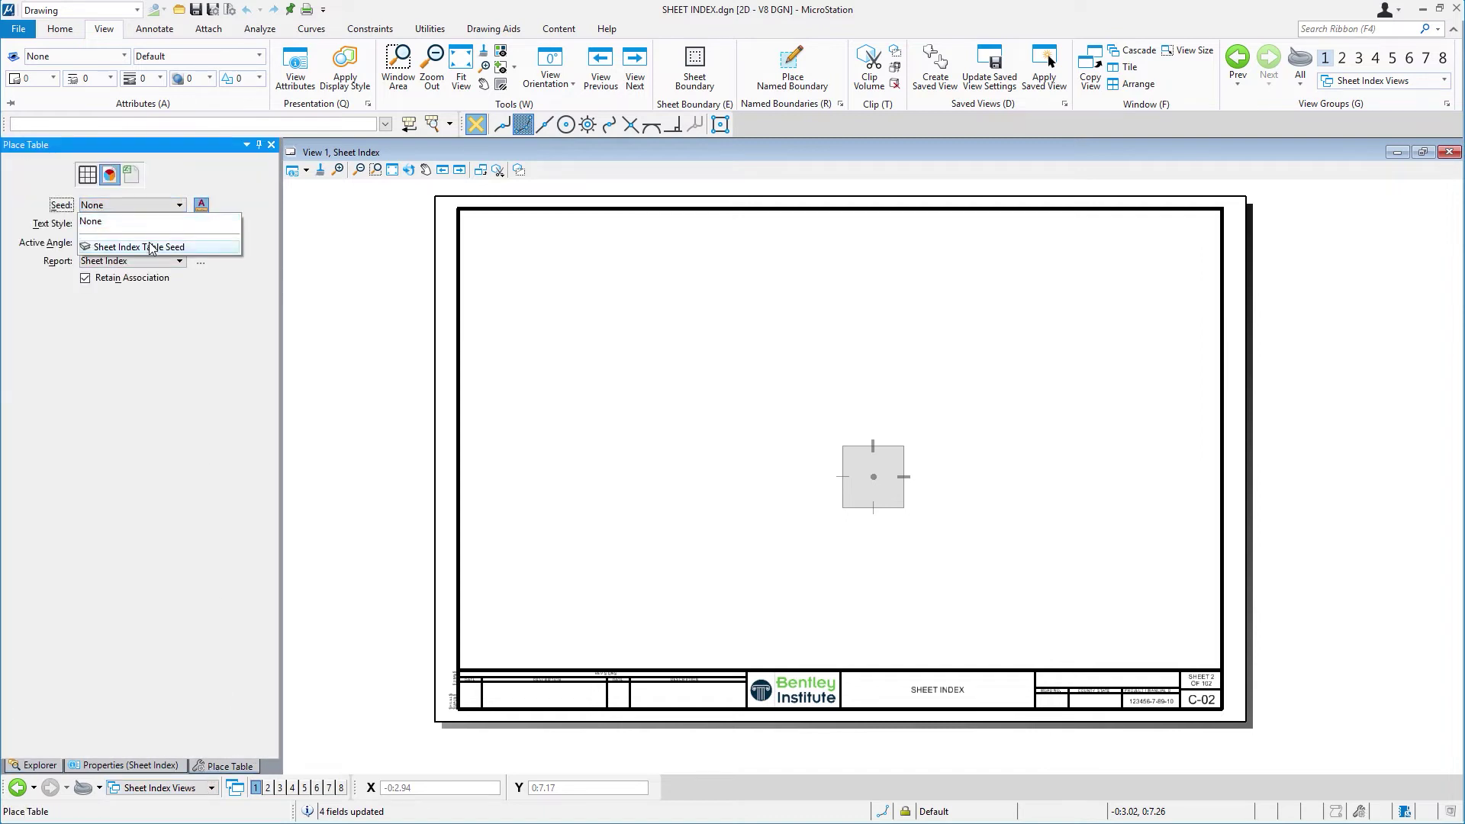
left_click(151, 248)
left_click(150, 244)
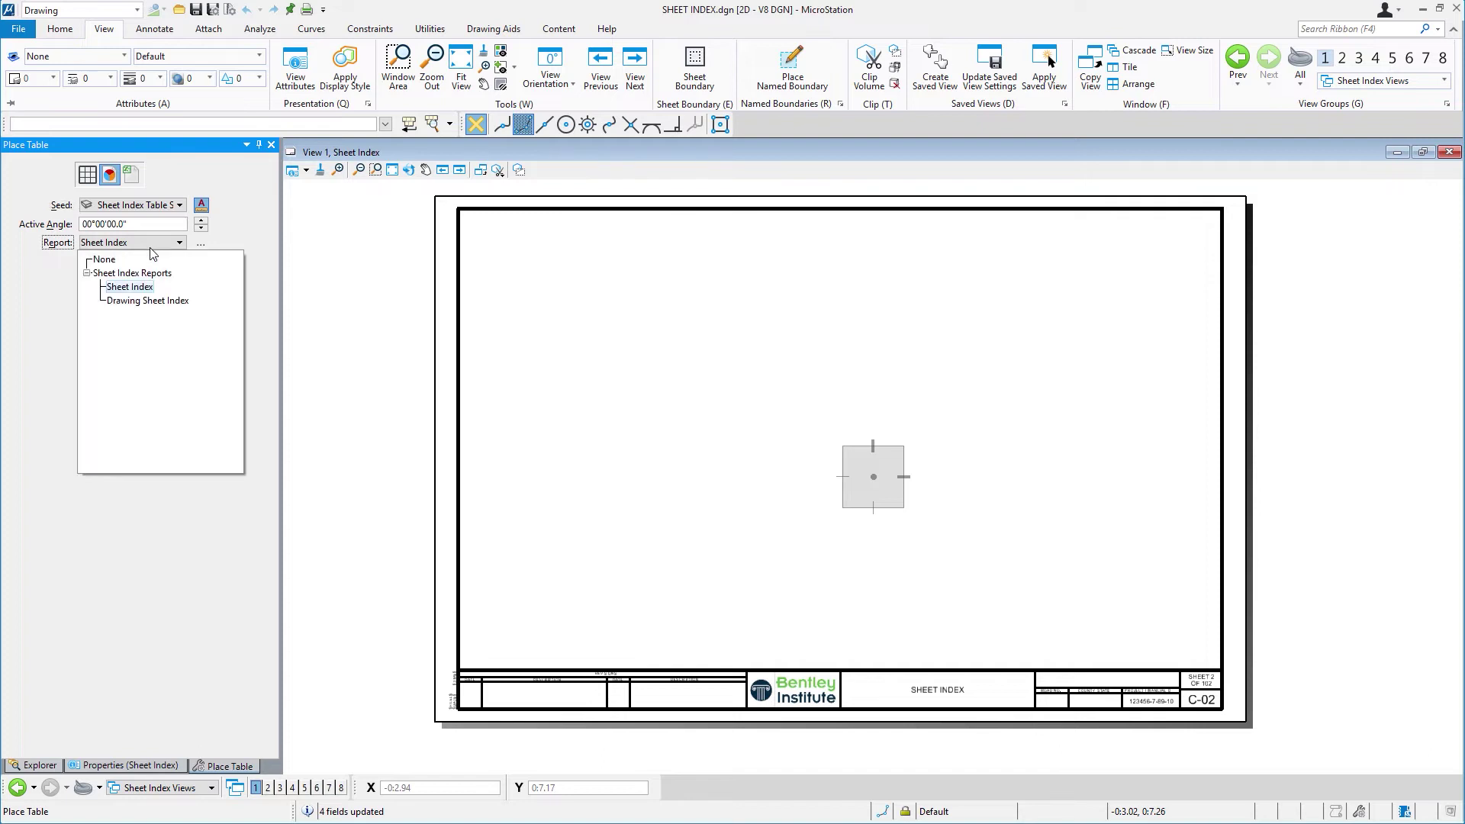
left_click(156, 301)
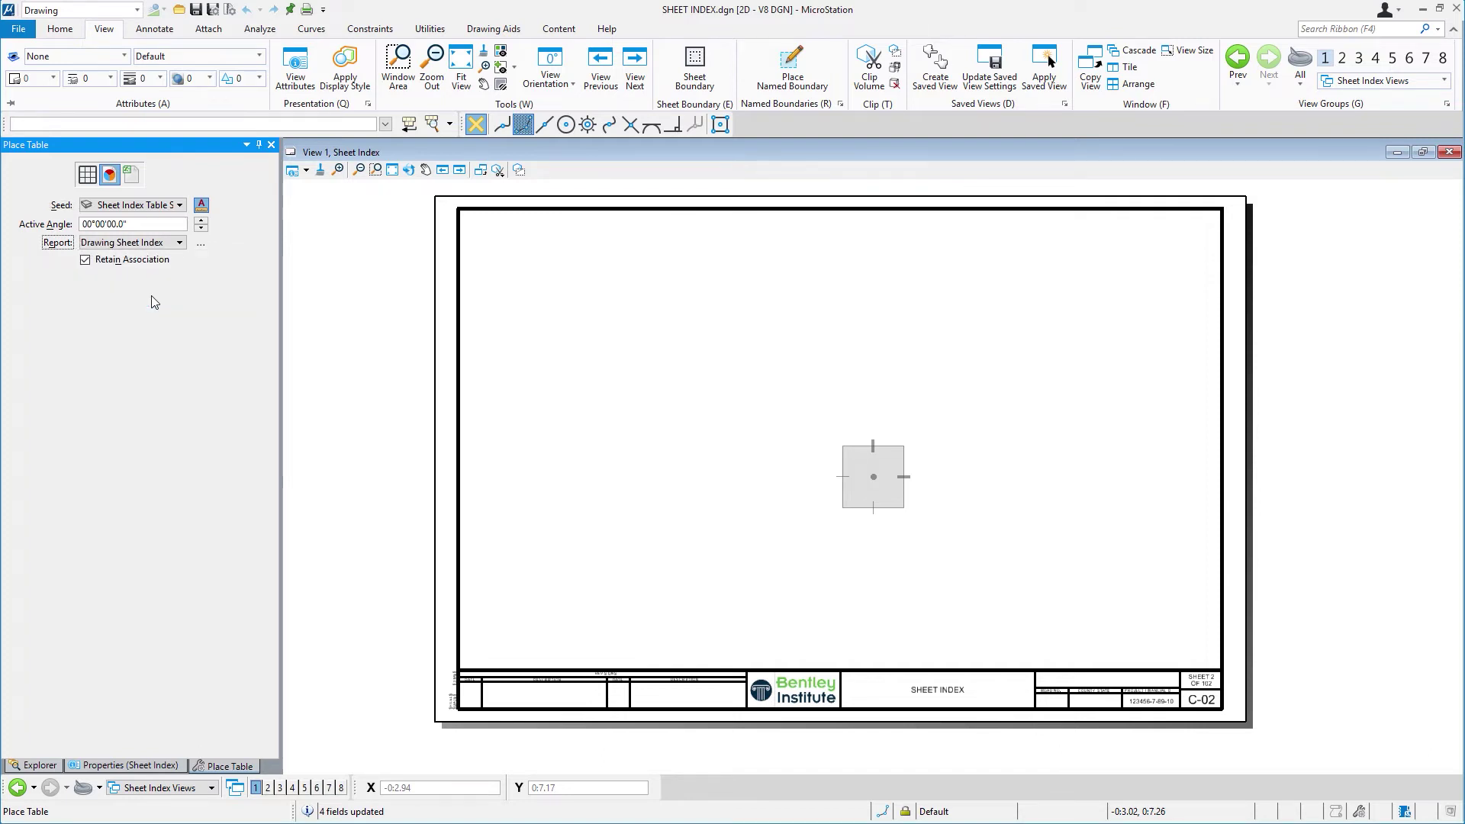
left_click(592, 308)
left_click(458, 206)
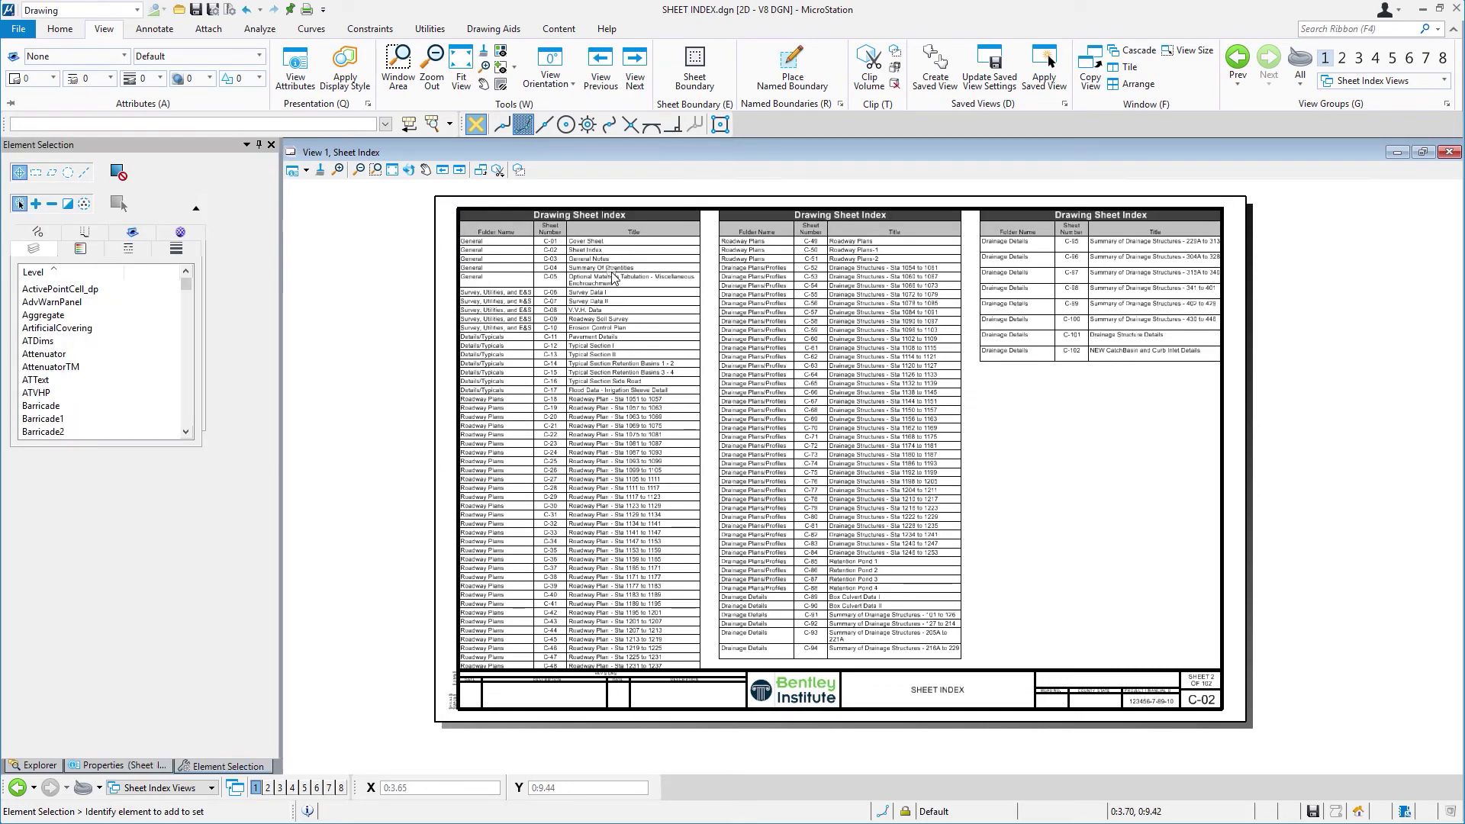
- Zoom in to check the C-49 to C-51 rows, then fit the whole index sheet in the view
scroll(859, 244, "up", 2)
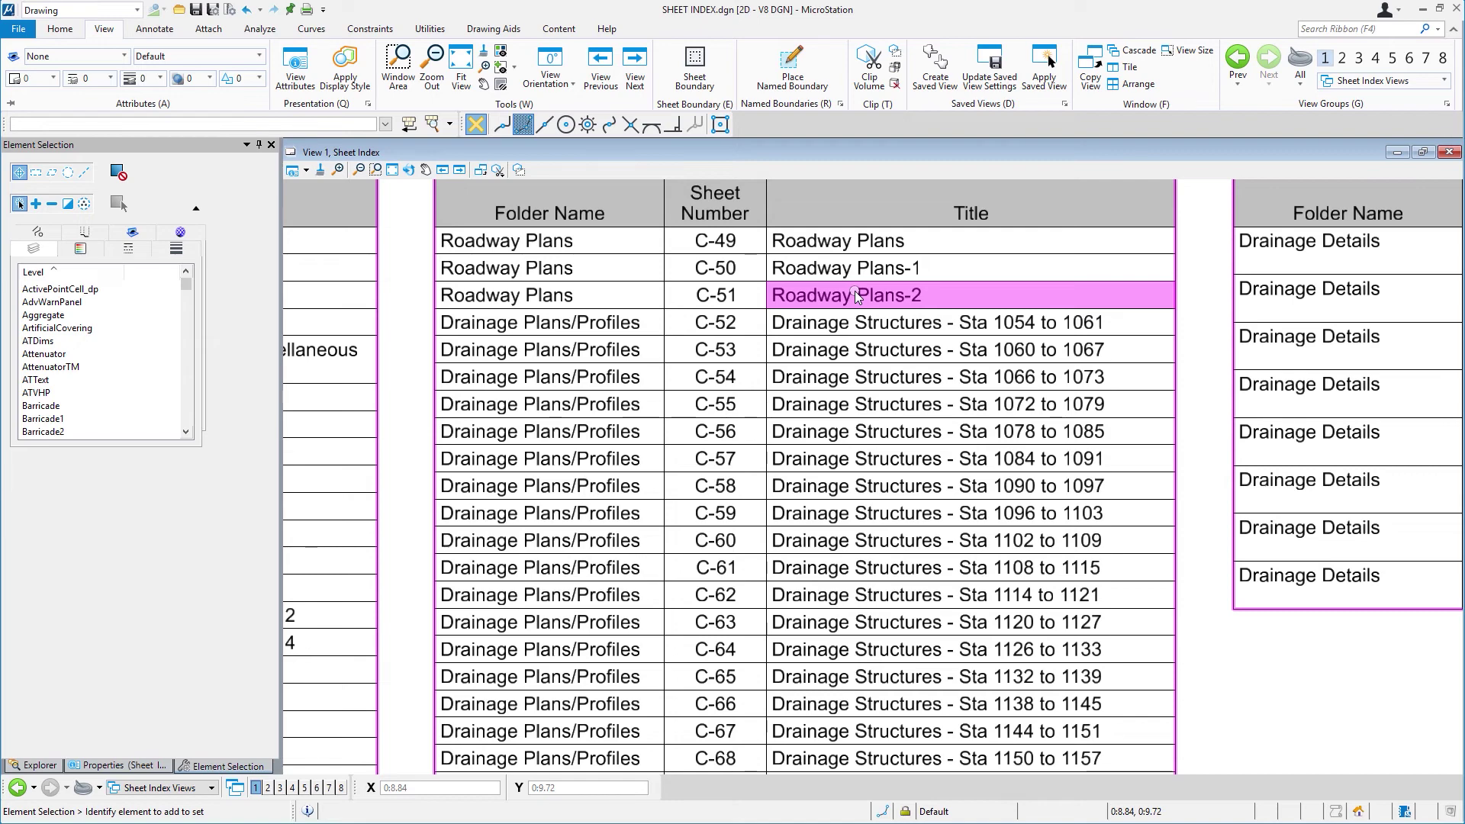
scroll(855, 293, "down", 2)
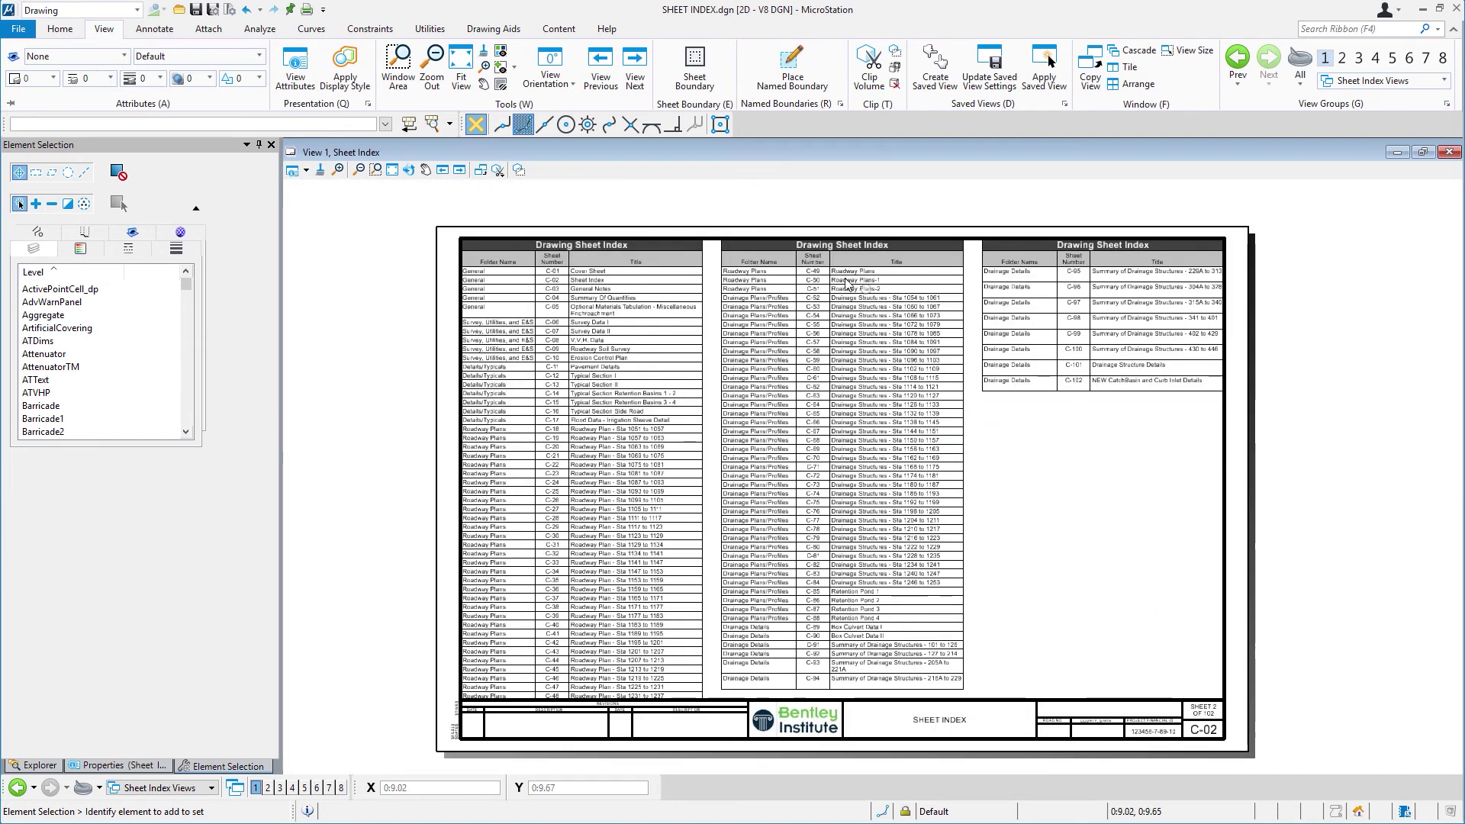
left_click(392, 171)
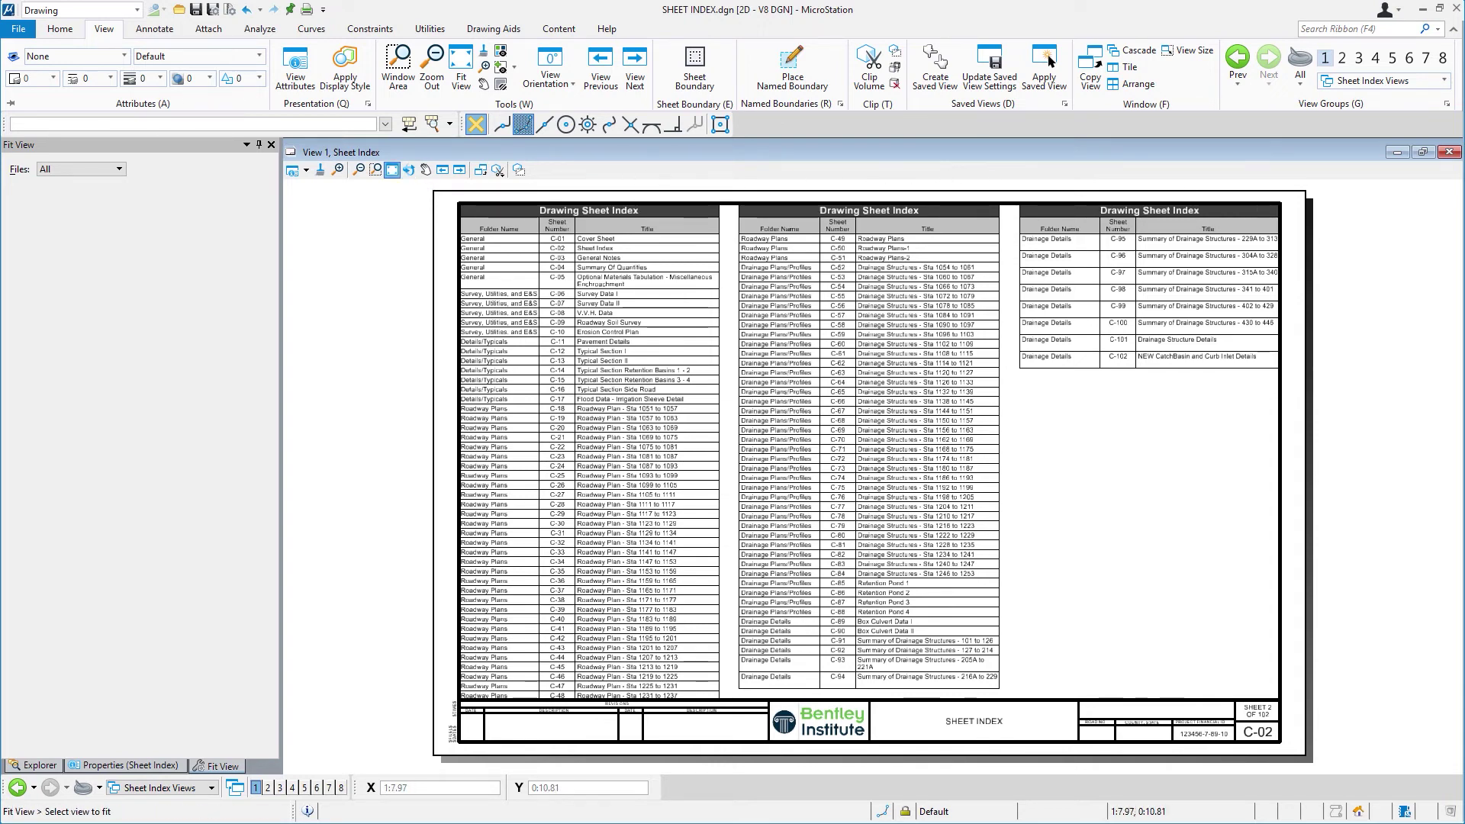
left_click(611, 269)
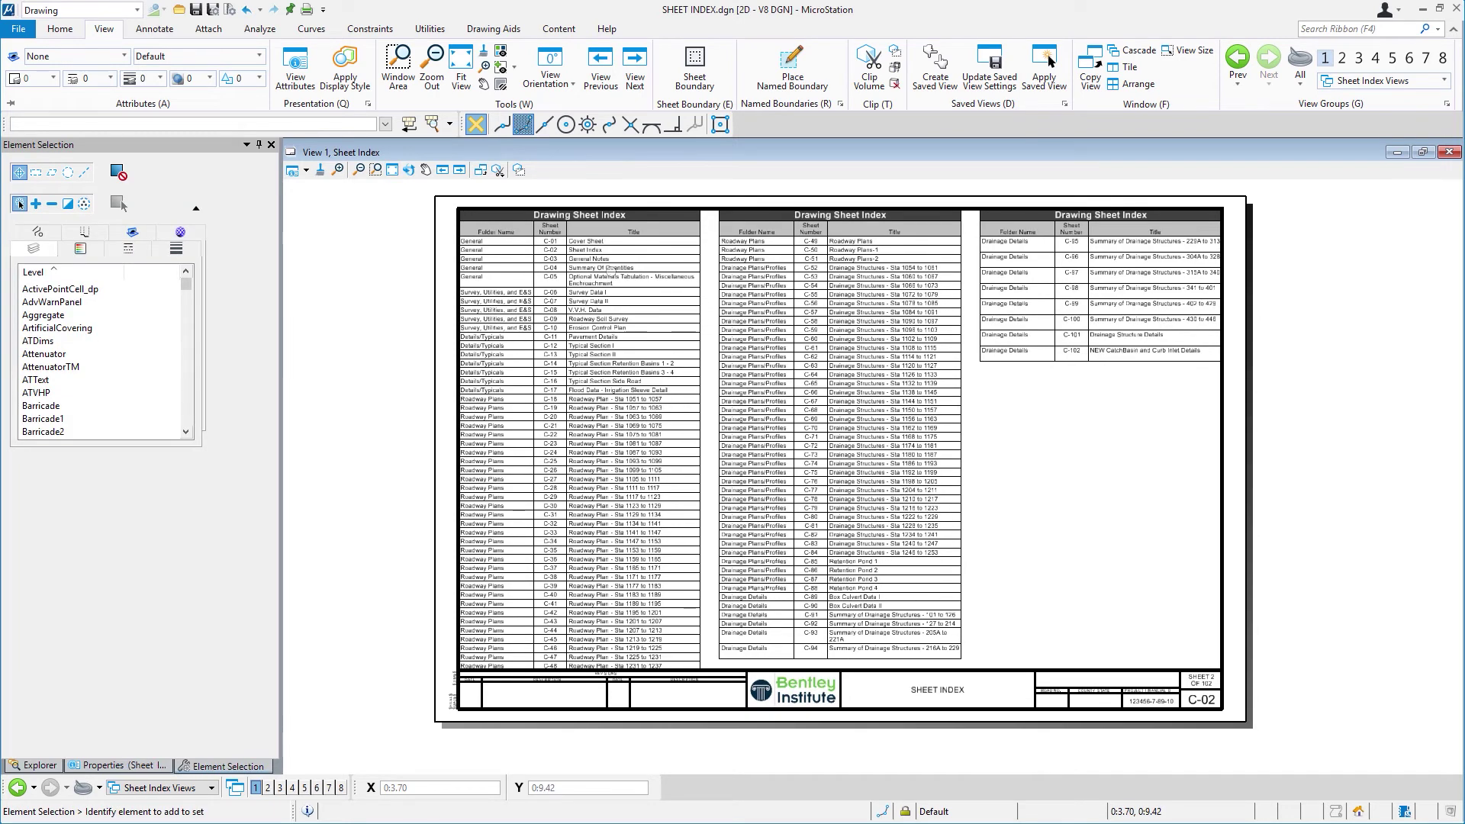